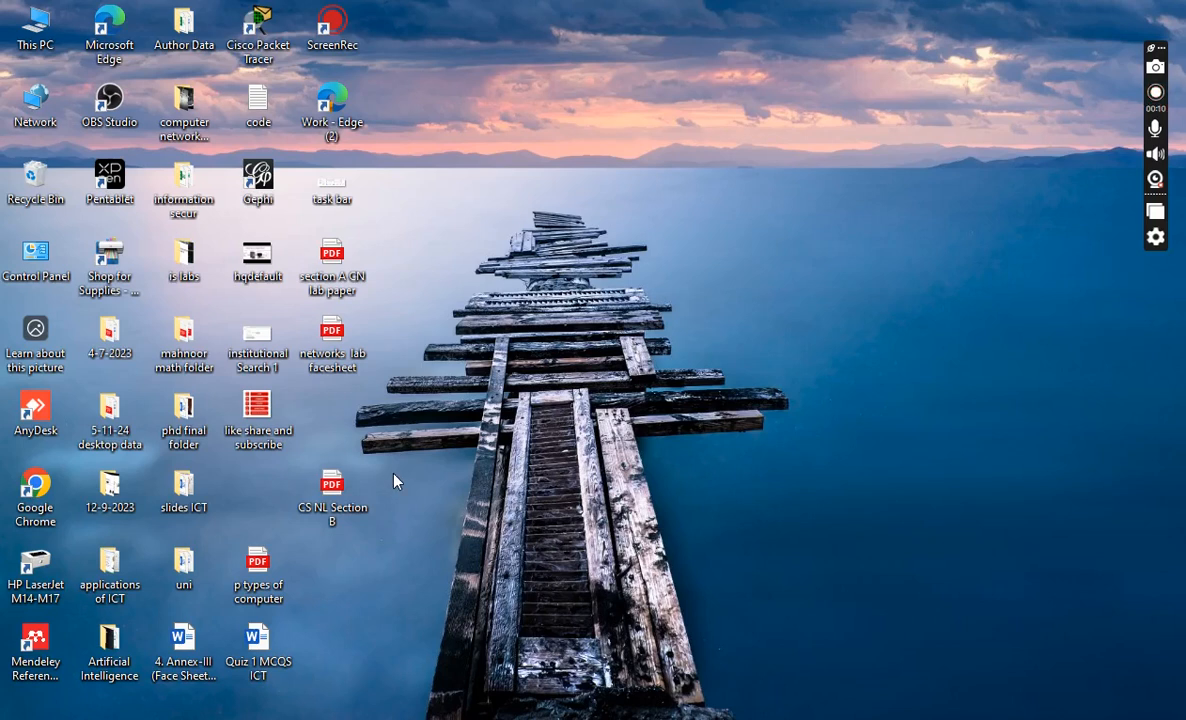
- Launch Google Chrome and open Google Scholar in a new tab through a Google search
double_click(42, 502)
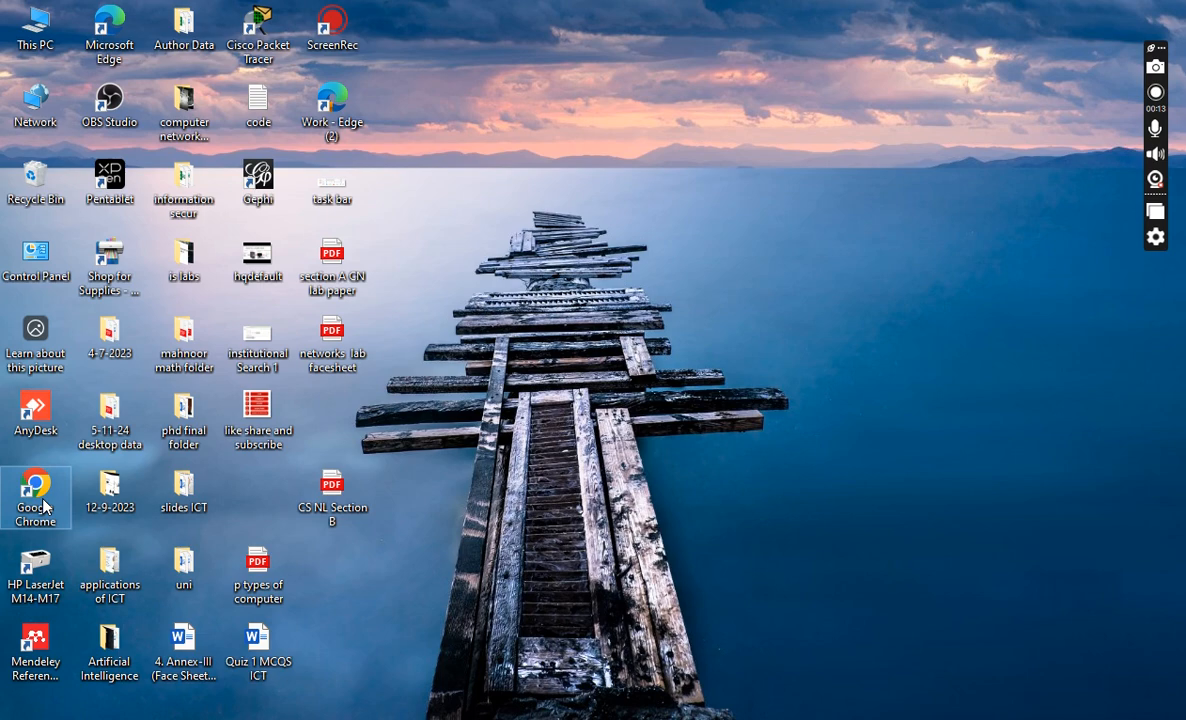
double_click(36, 495)
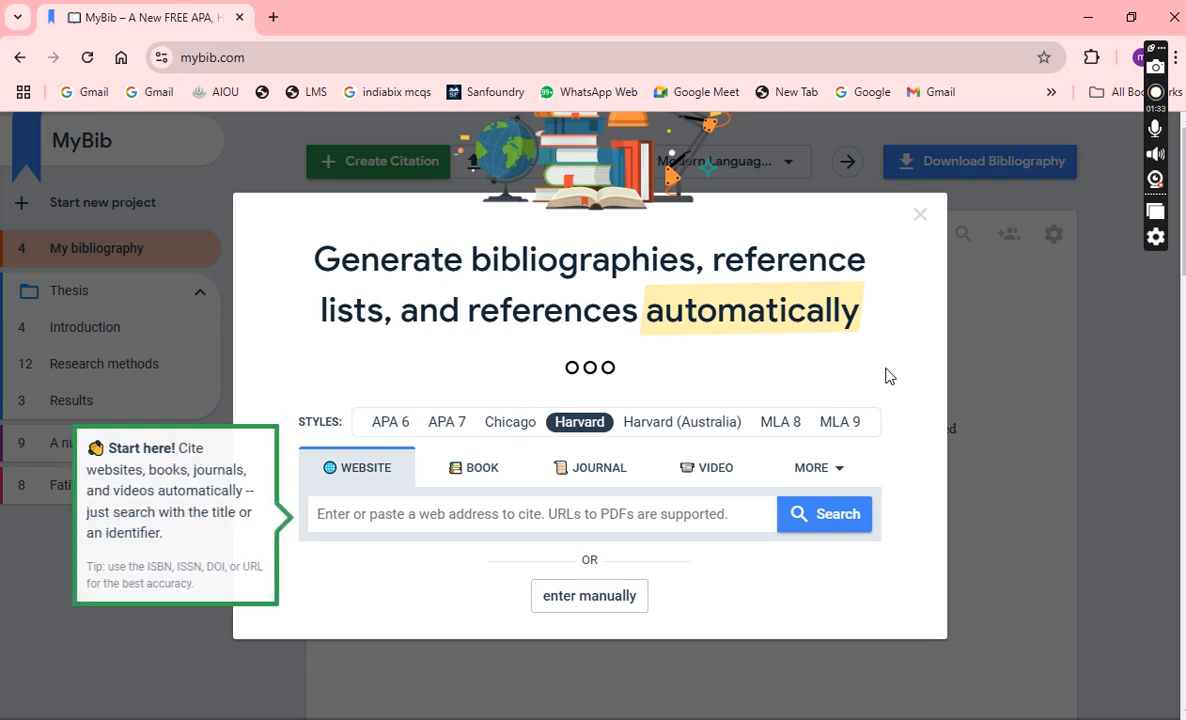
left_click(271, 20)
left_click(439, 355)
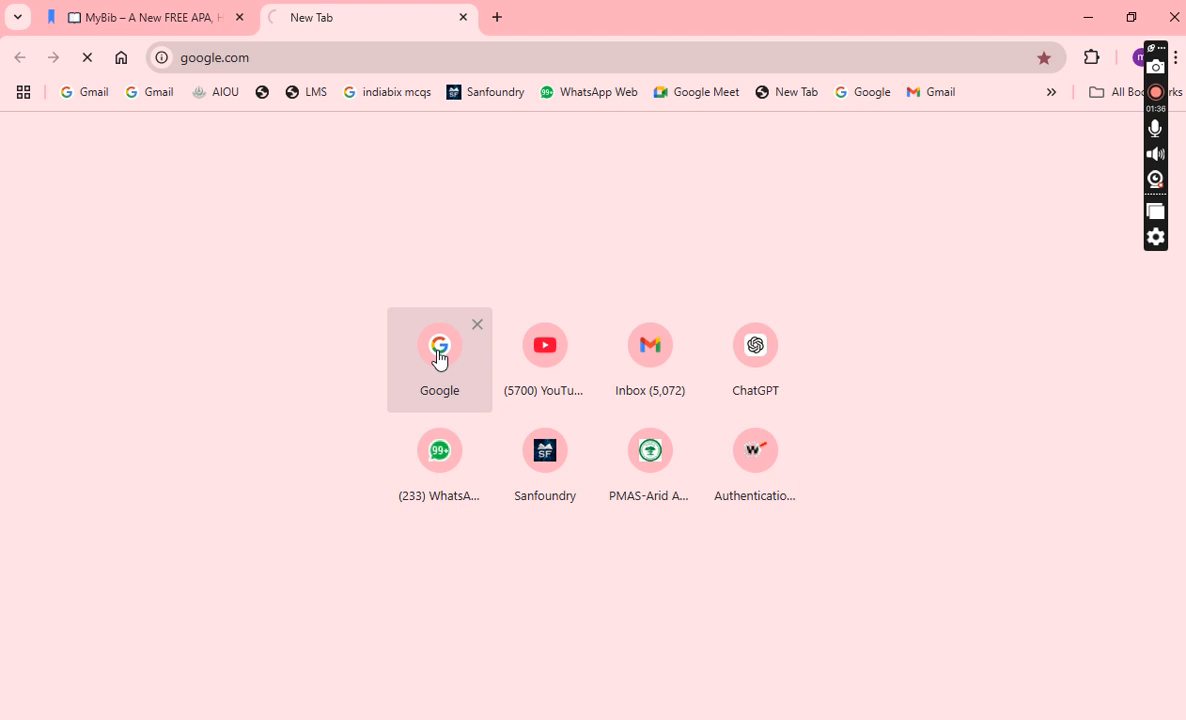
type("g")
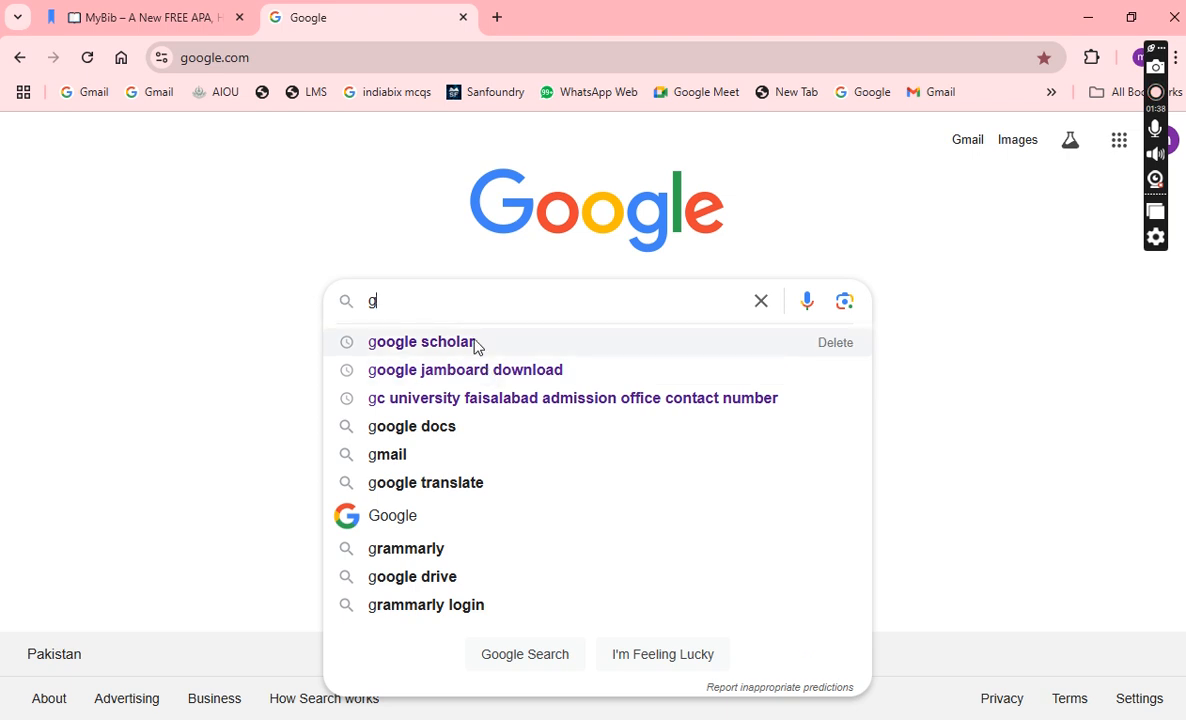
left_click(476, 344)
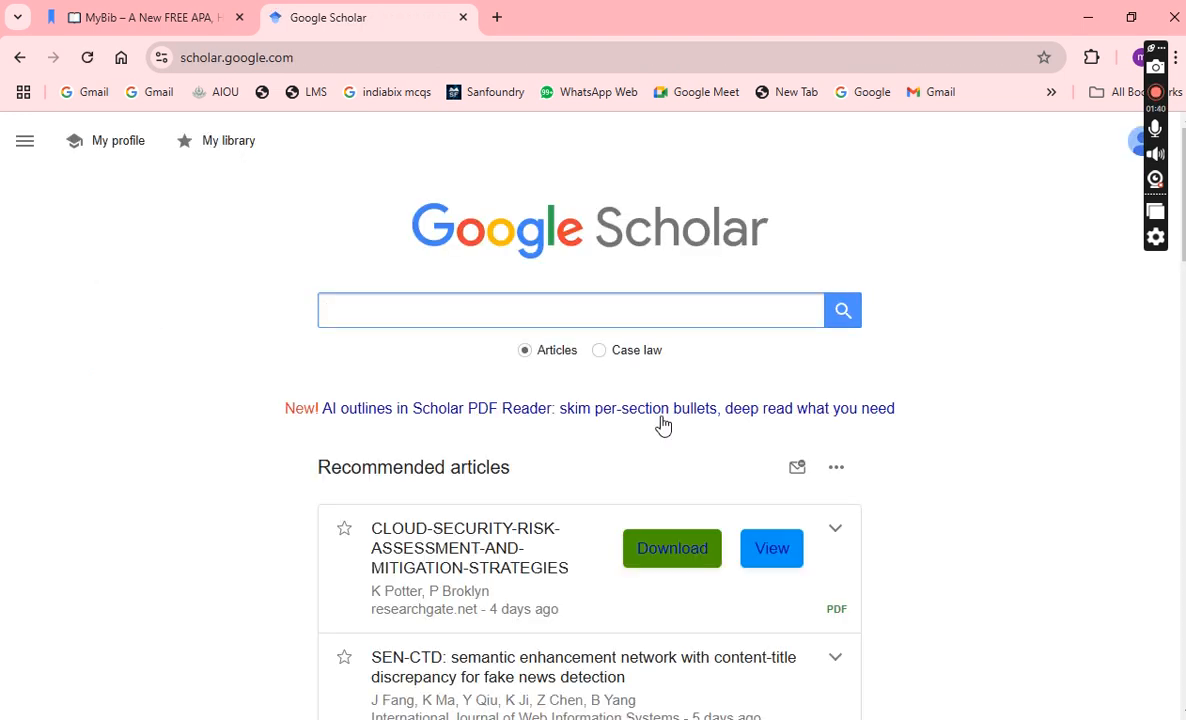
- Search Google Scholar for the author's name using the saved search suggestion
left_click(428, 543)
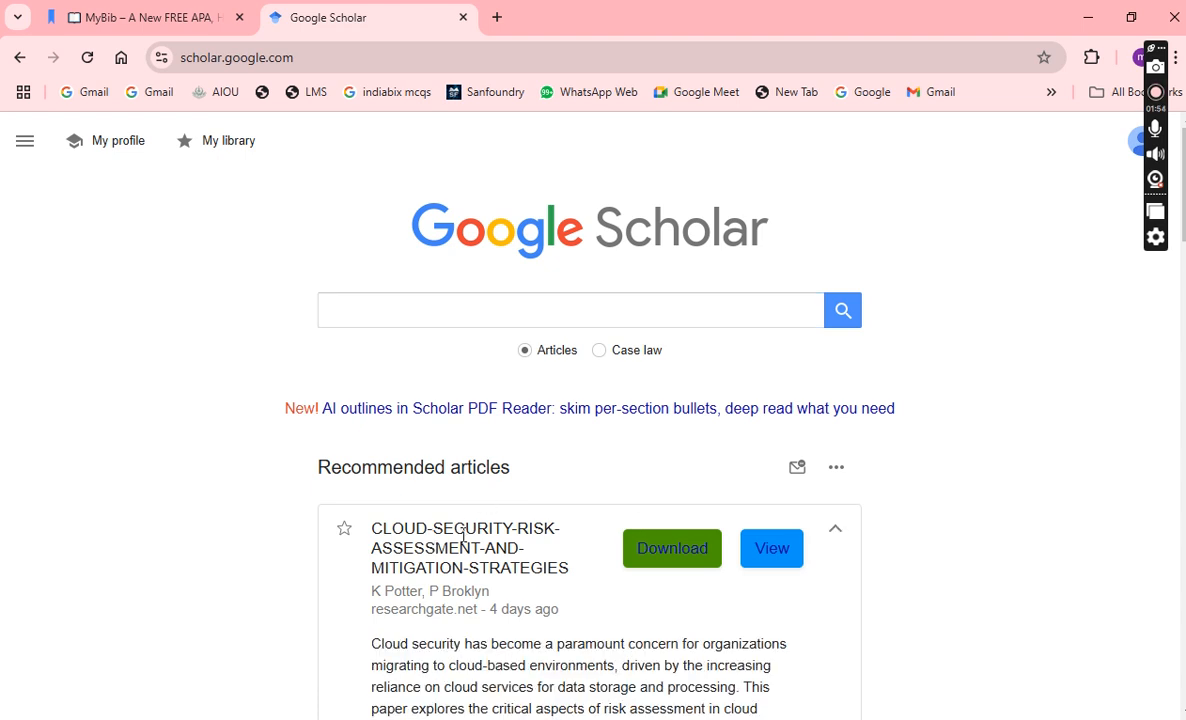
left_click(505, 313)
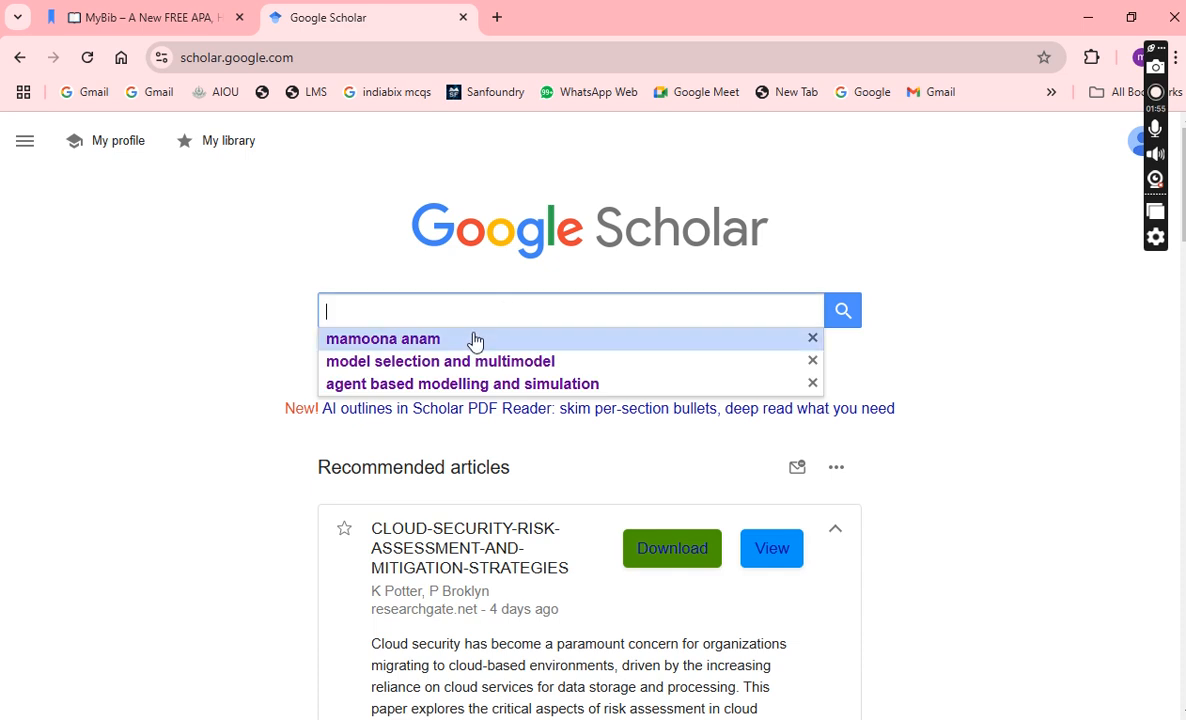
left_click(474, 339)
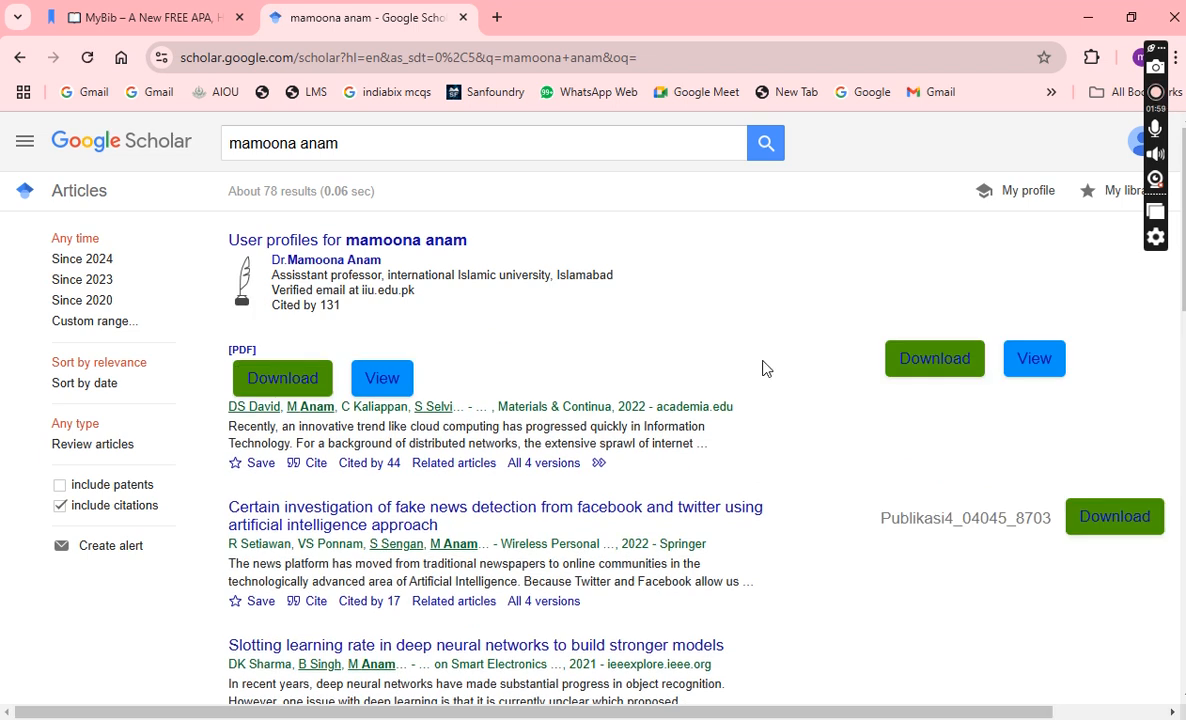
- Try to find the Facebook and Twitter fake news detection article in MyBib by searching its copied title as a website source
left_click_drag(227, 503, 461, 537)
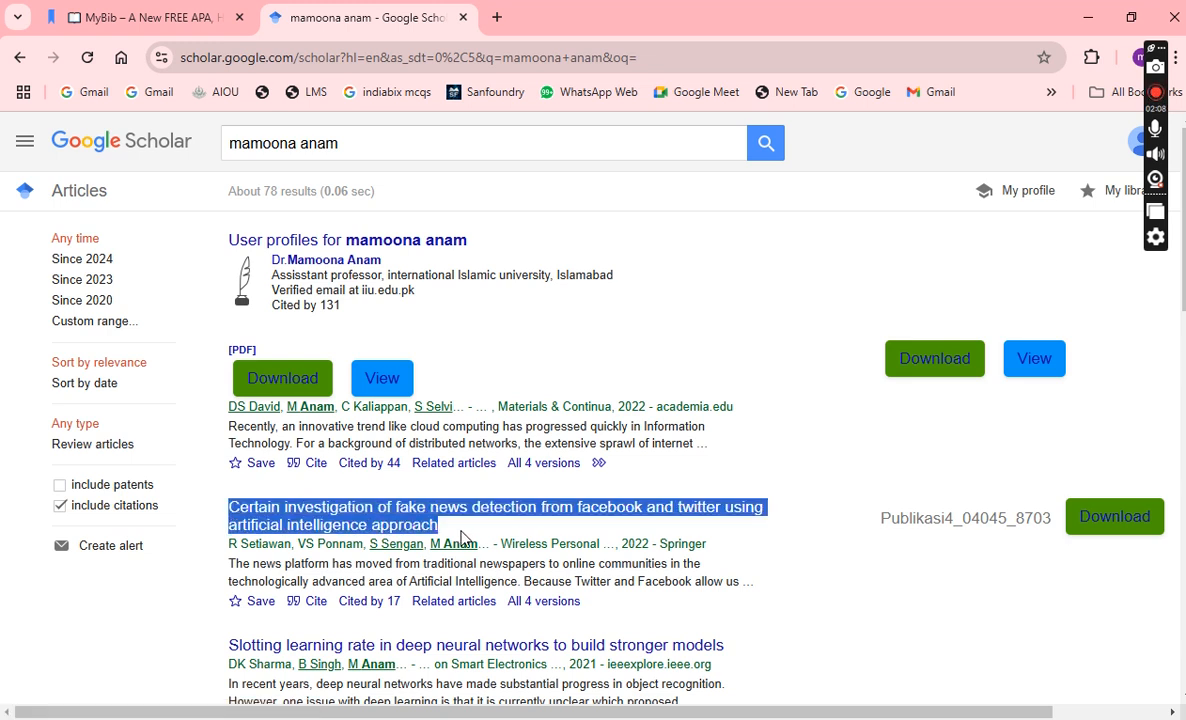
left_click(118, 19)
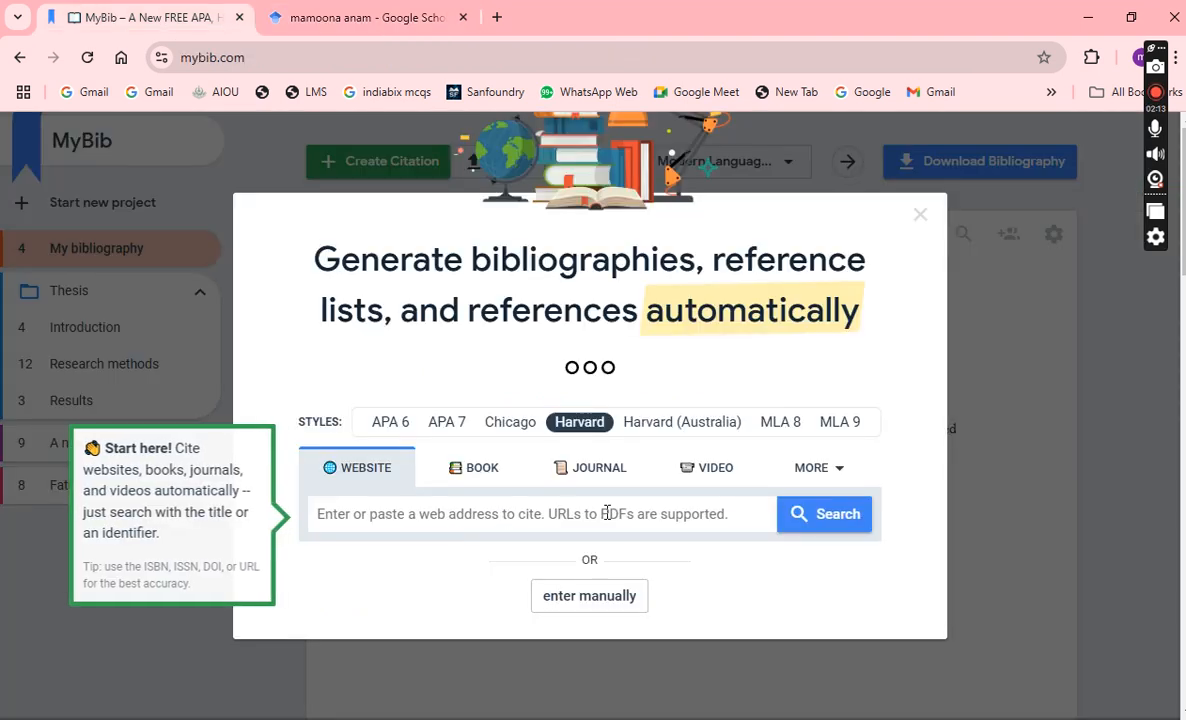
left_click(427, 520)
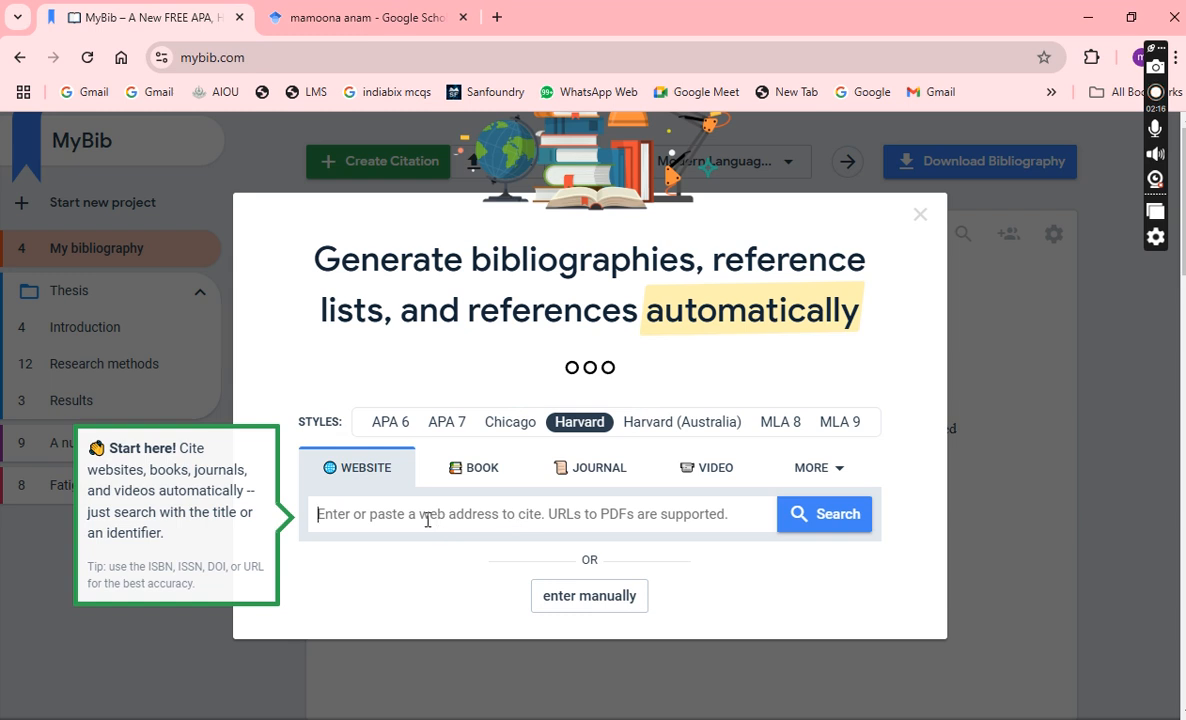
key("ctrl+v")
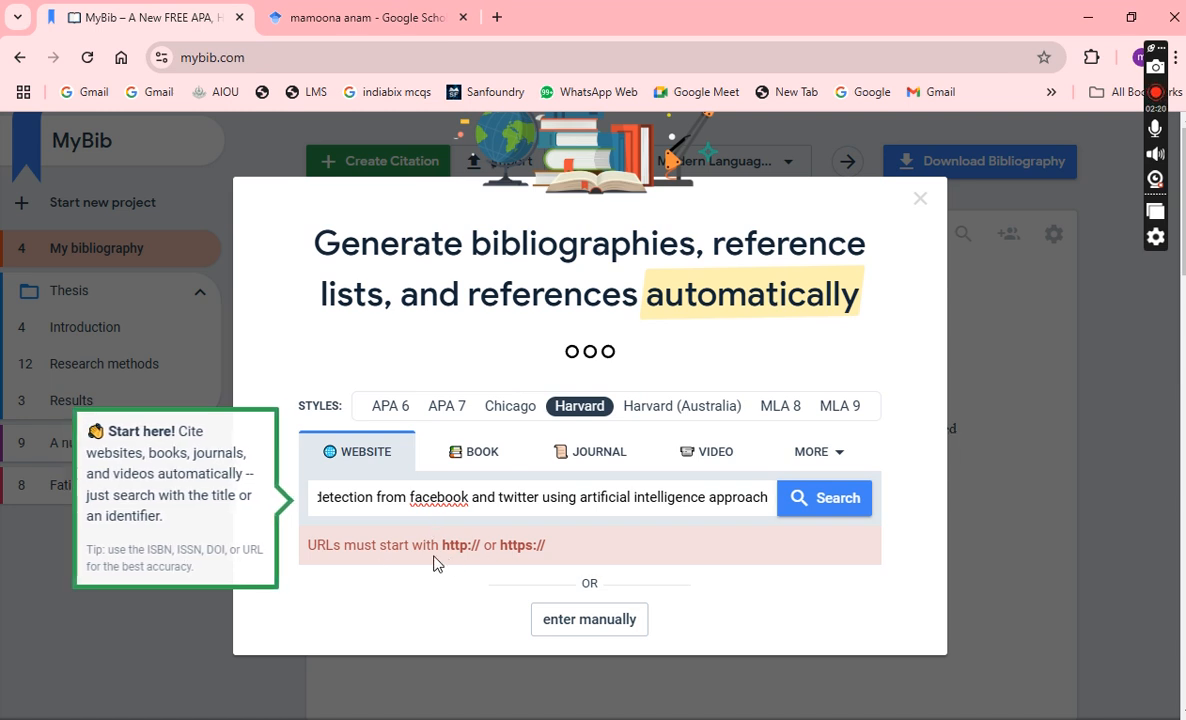
left_click(821, 505)
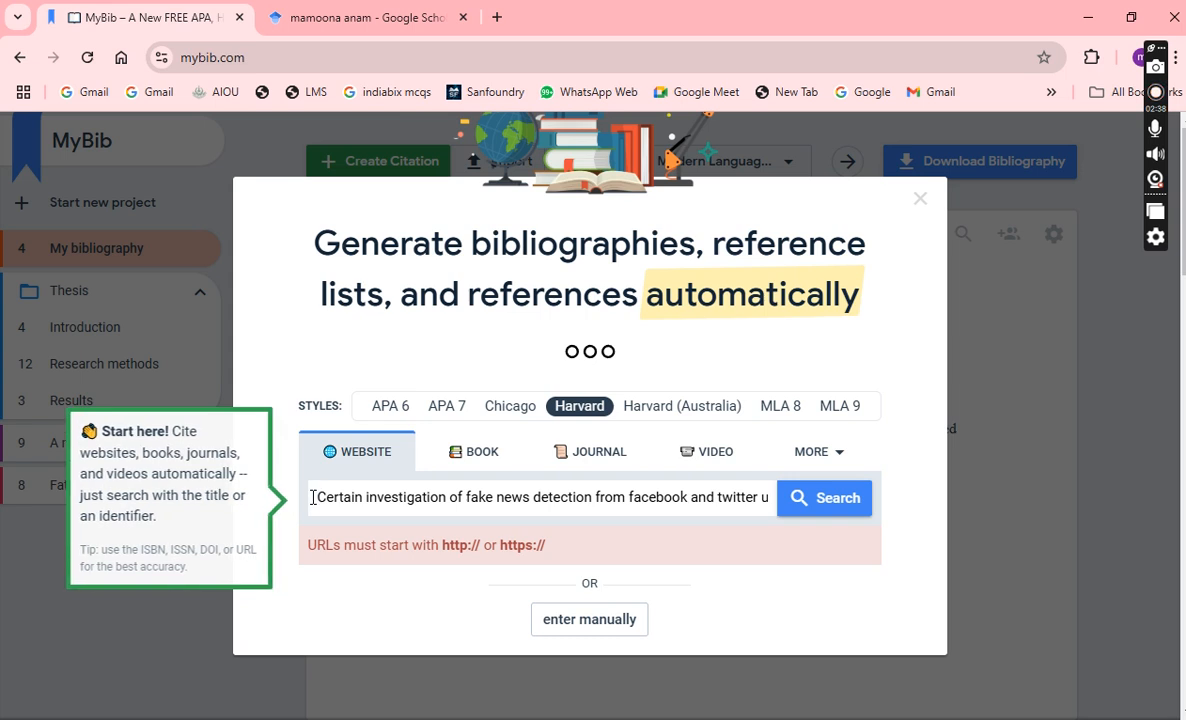
left_click_drag(313, 497, 1069, 511)
key("BackSpace")
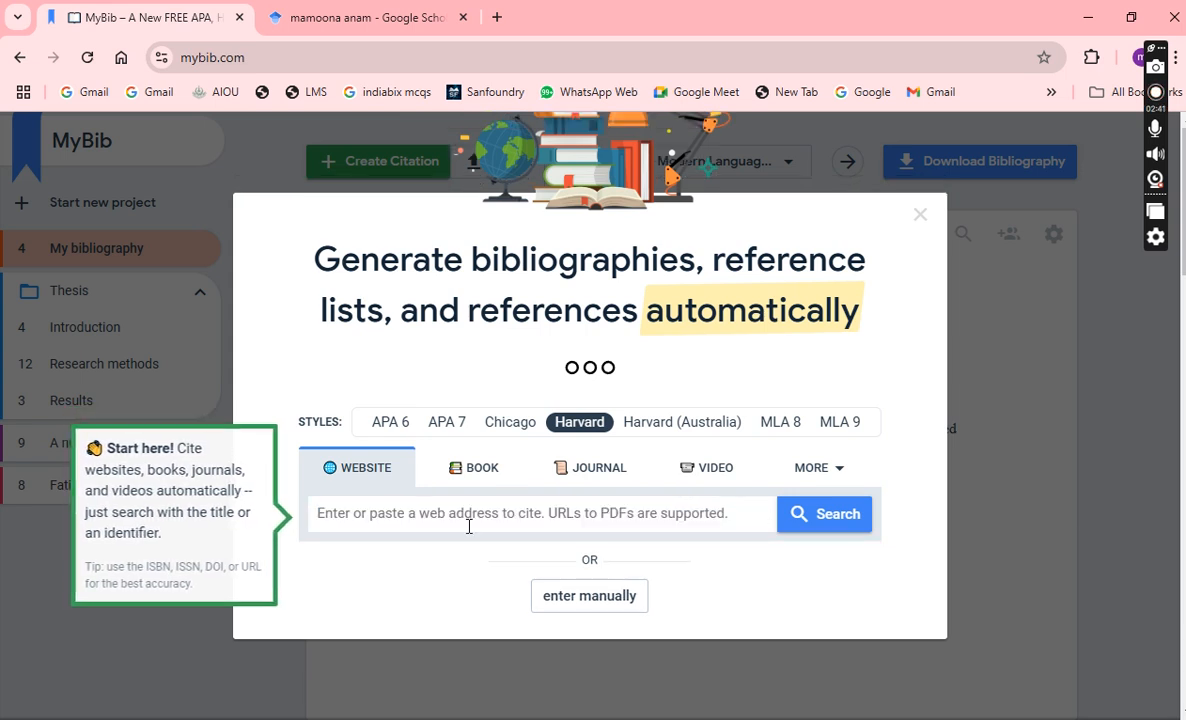
- Open the fake news detection article from the Scholar results on Springer, accept all cookies and copy the article's URL
left_click(333, 25)
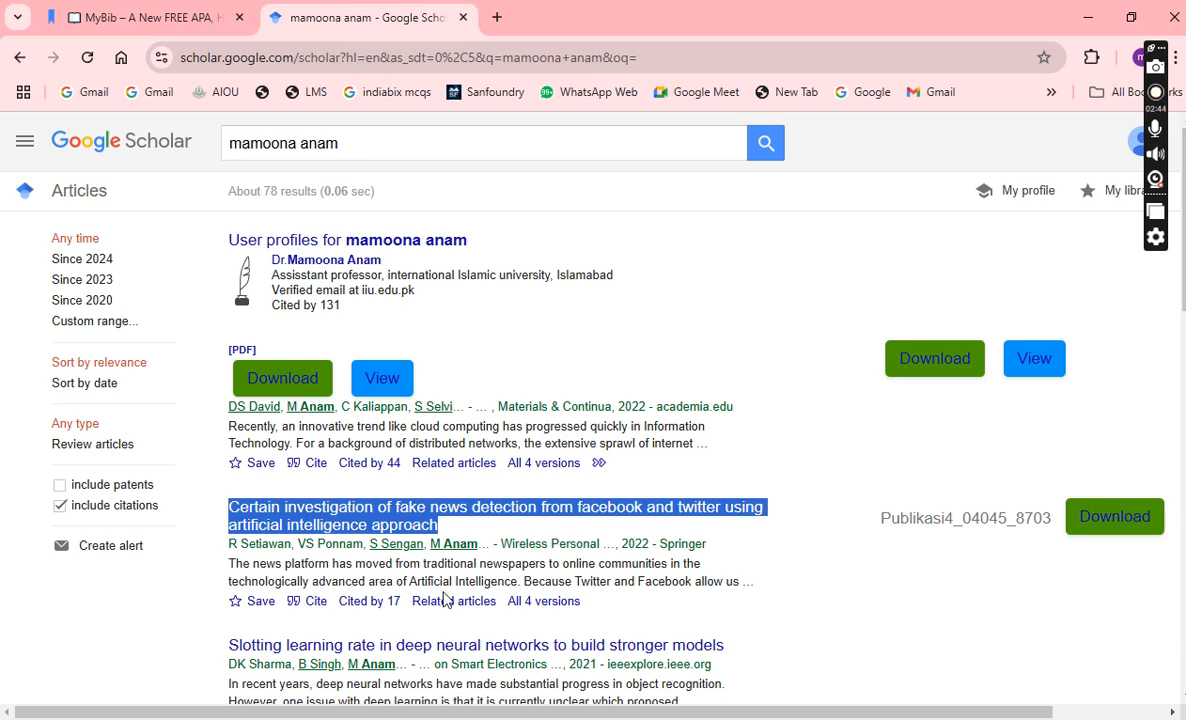
left_click(375, 520)
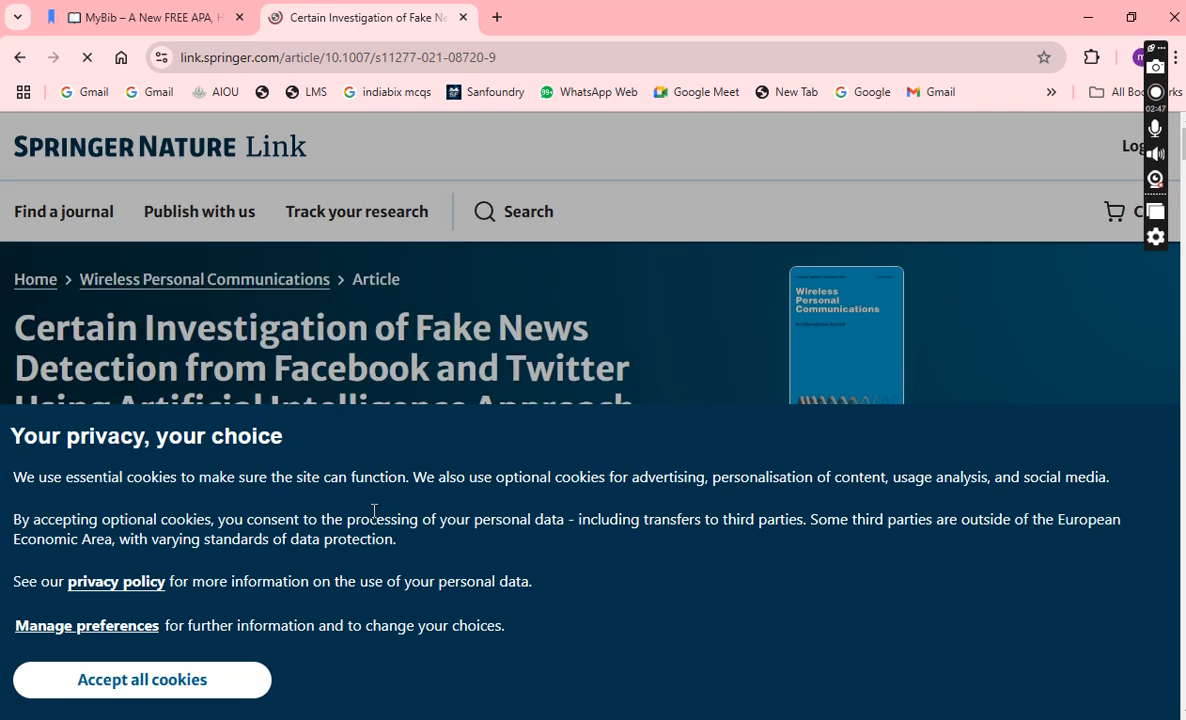
left_click(204, 682)
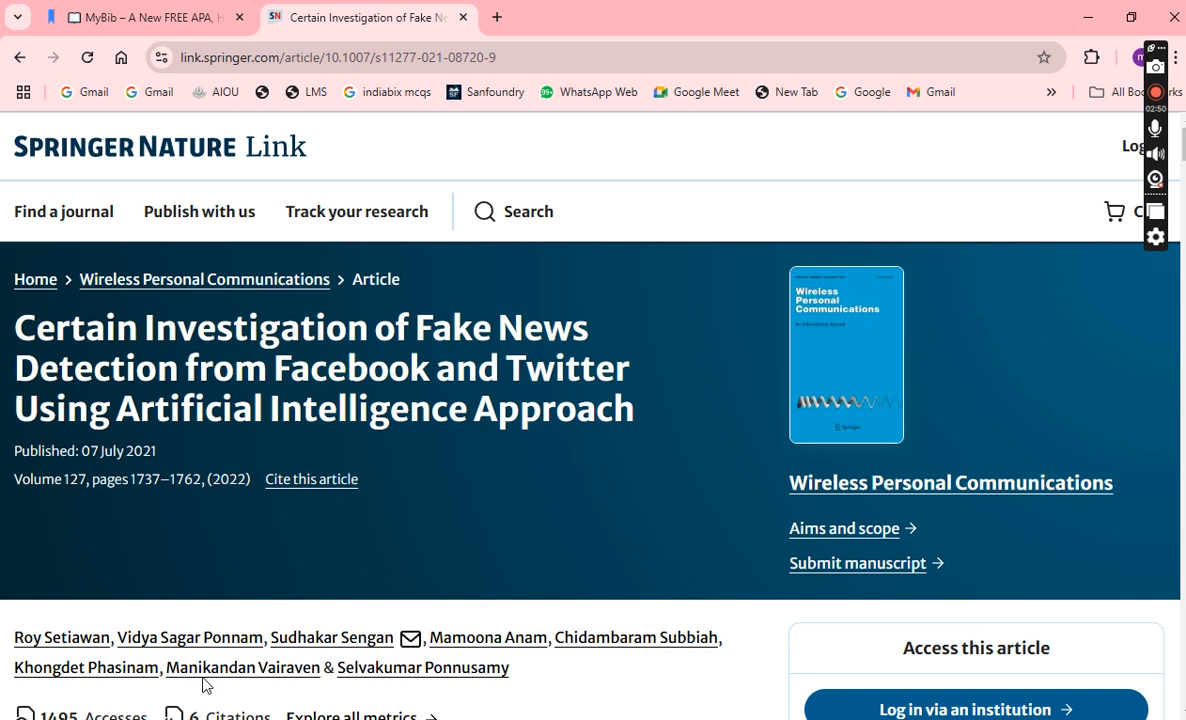
left_click(196, 58)
key("ctrl+c")
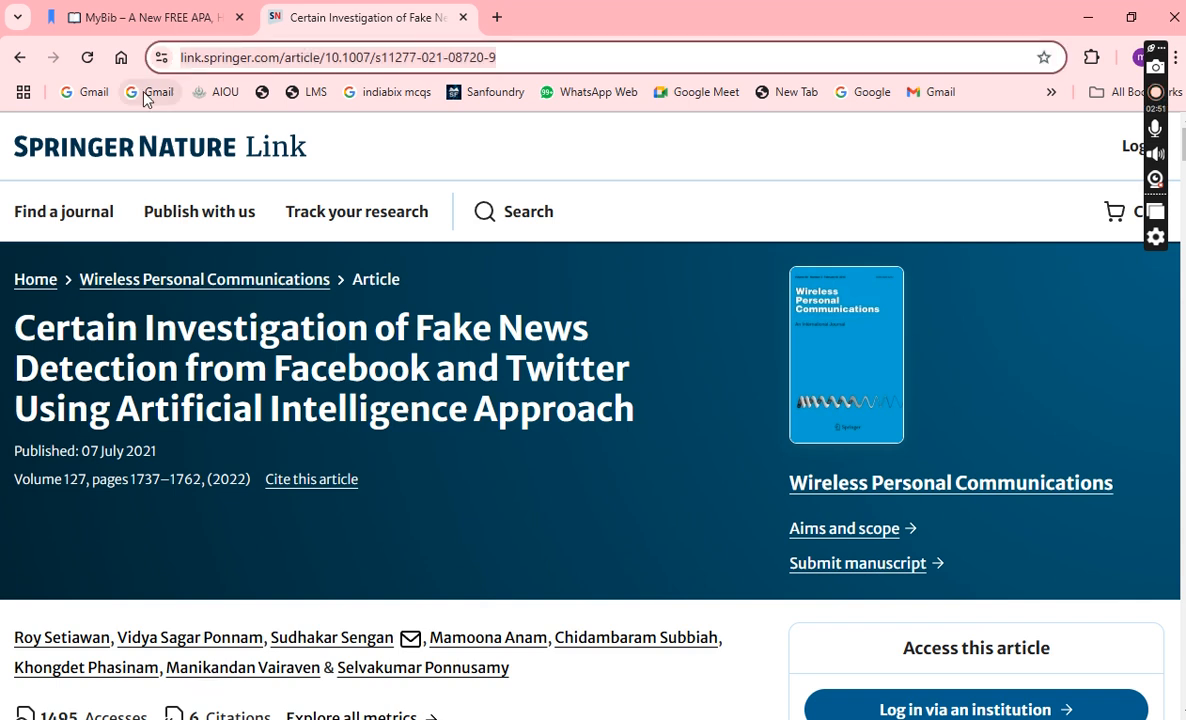
- Paste the Springer article URL into MyBib's website search and run the search in APA 6 and again in APA 7 style
left_click(150, 17)
key("ctrl+v")
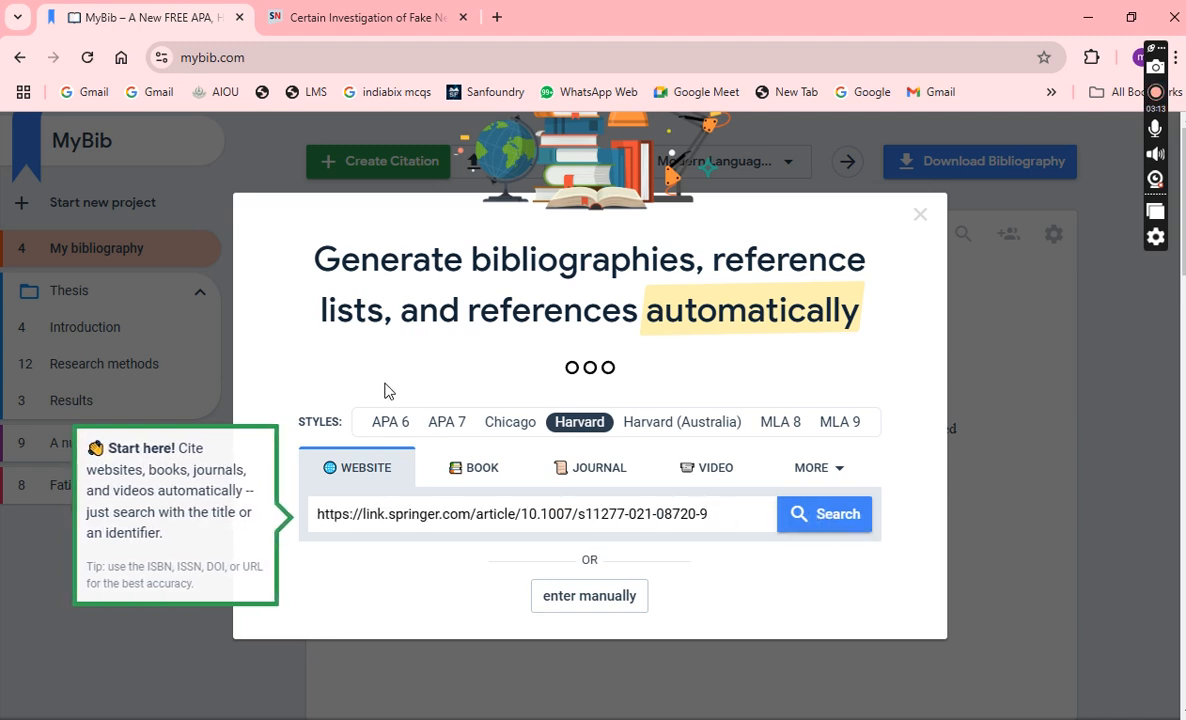
left_click(382, 424)
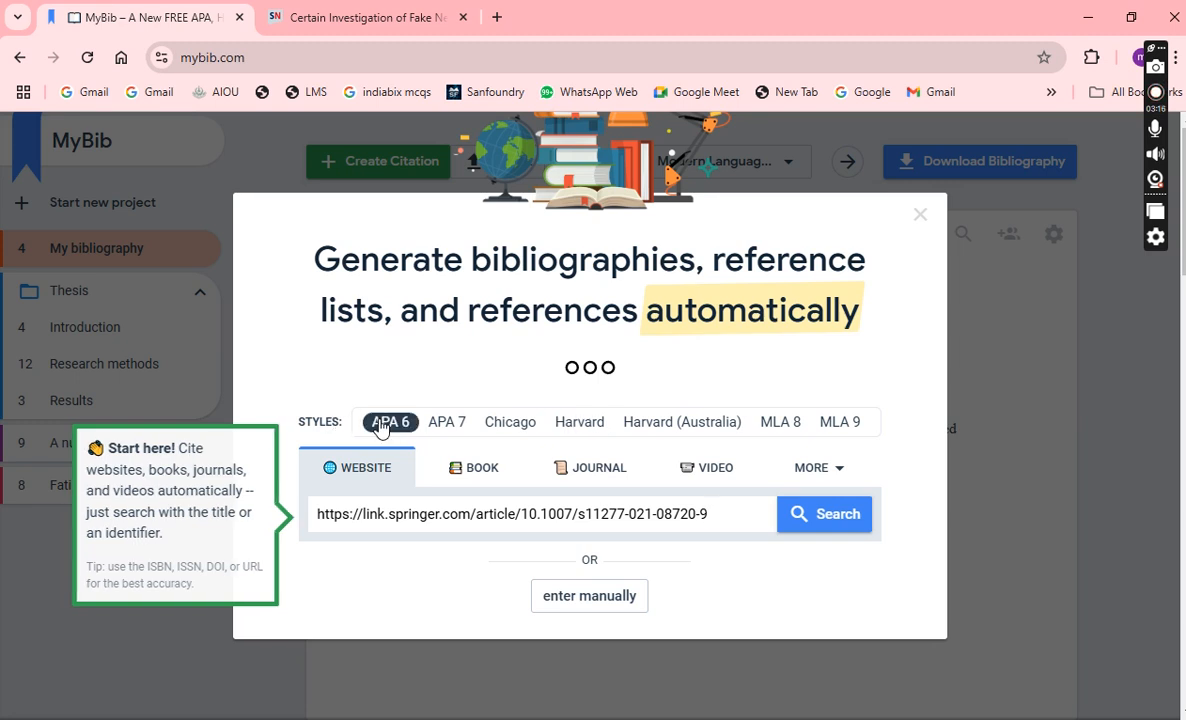
left_click(841, 527)
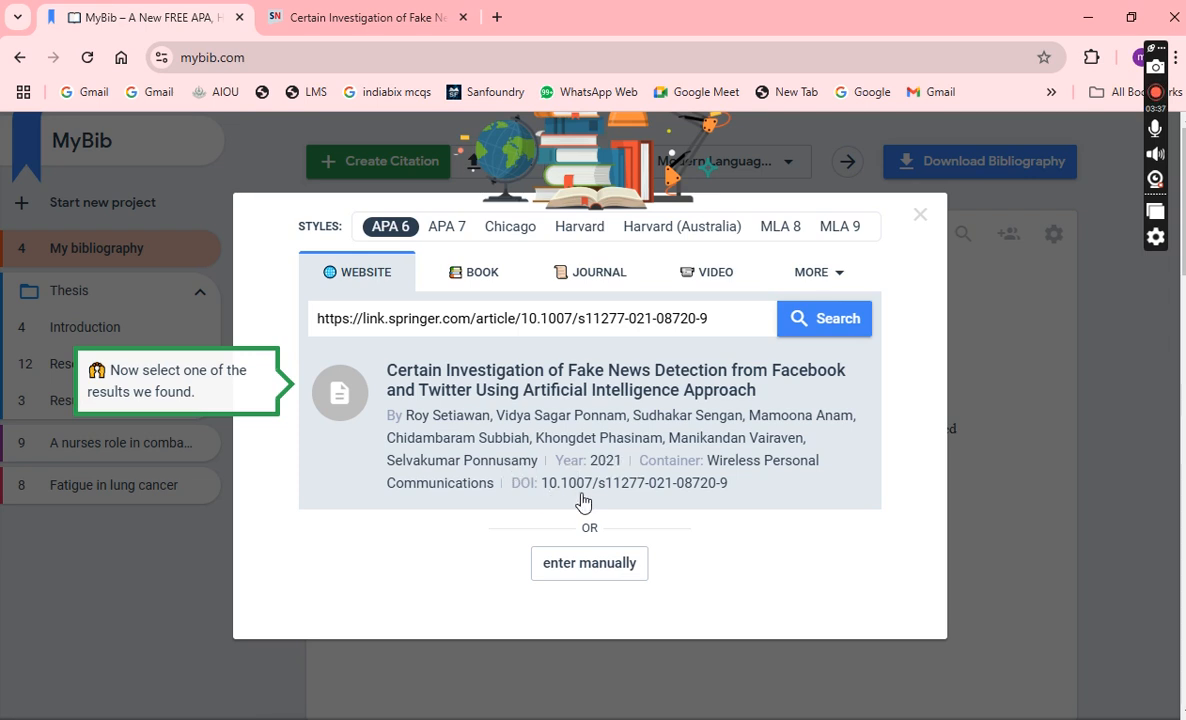
left_click(447, 229)
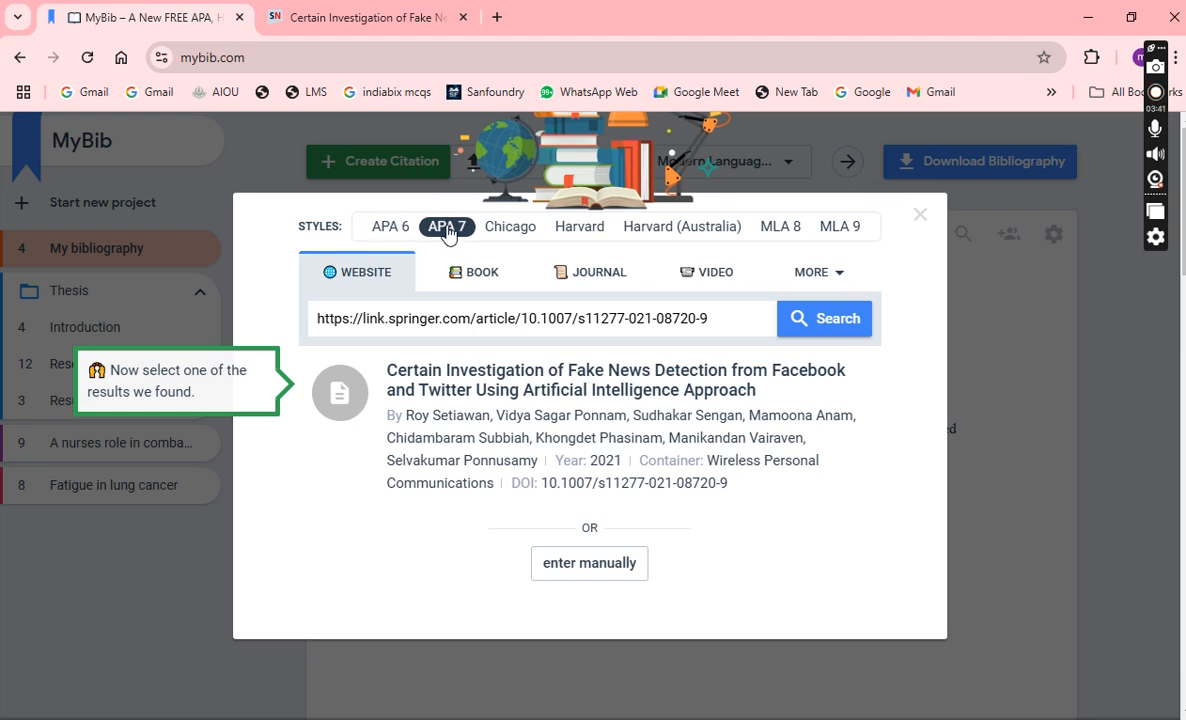
left_click(817, 331)
- Look through the Book, Journal and Video source types and the additional source list, and view the E-book citation form
left_click(476, 280)
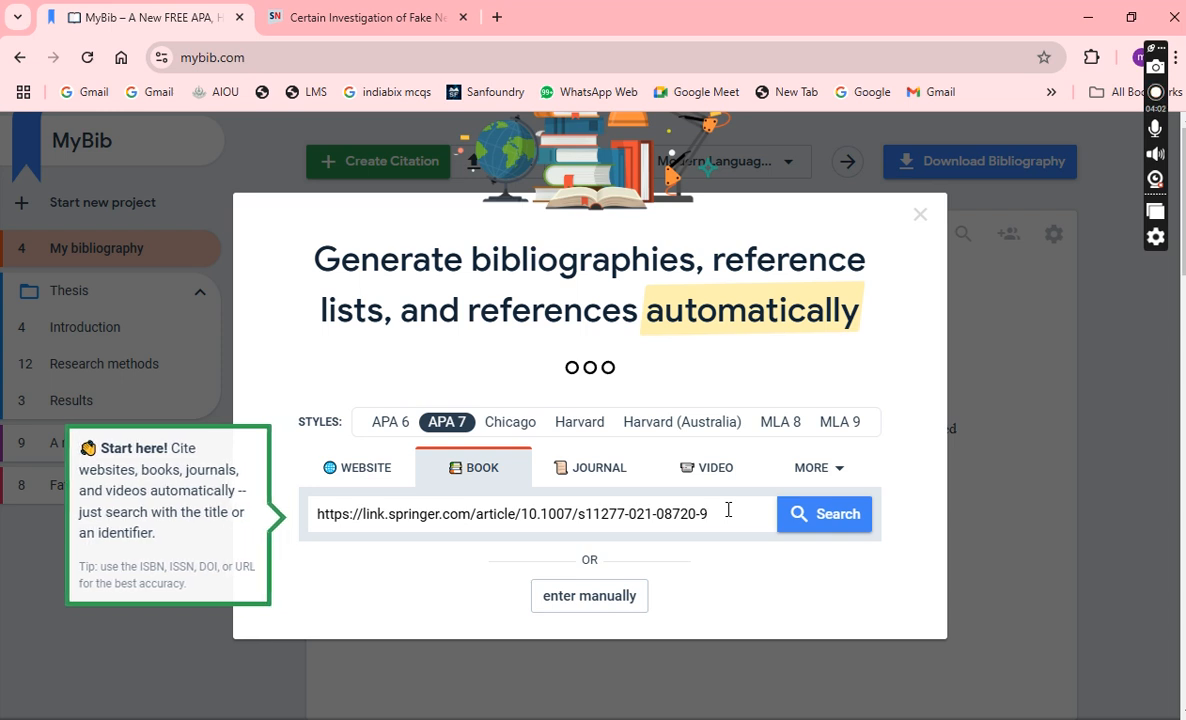
left_click(597, 472)
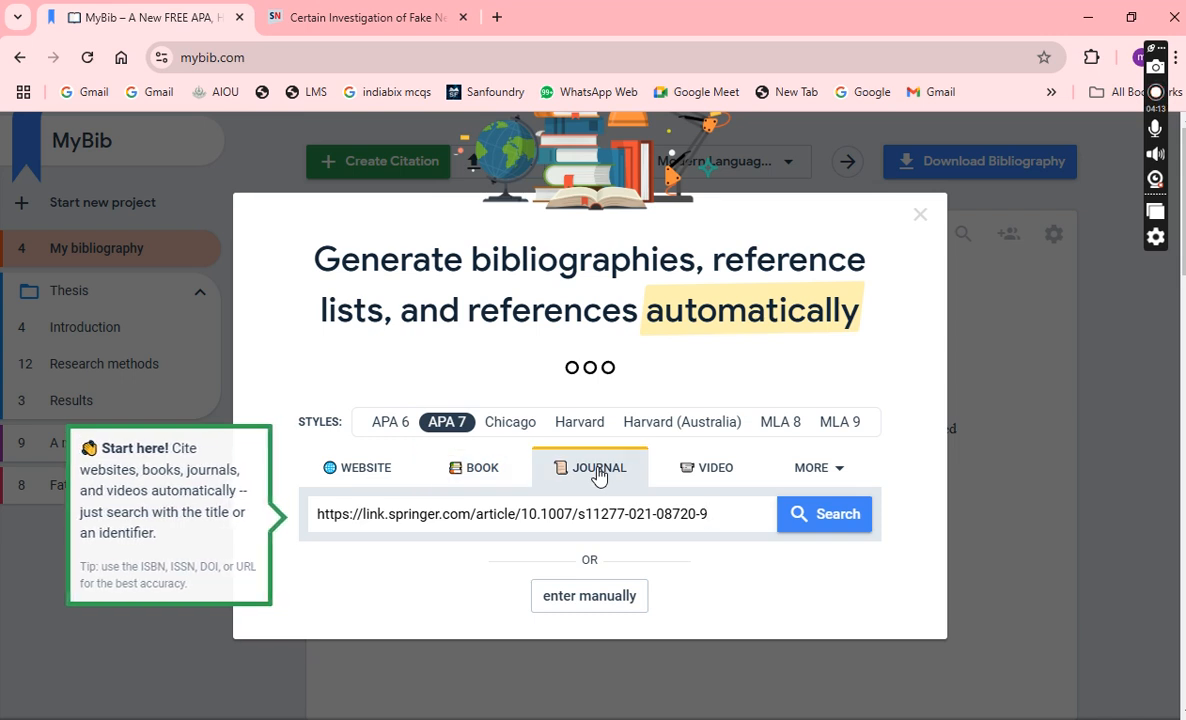
left_click(697, 474)
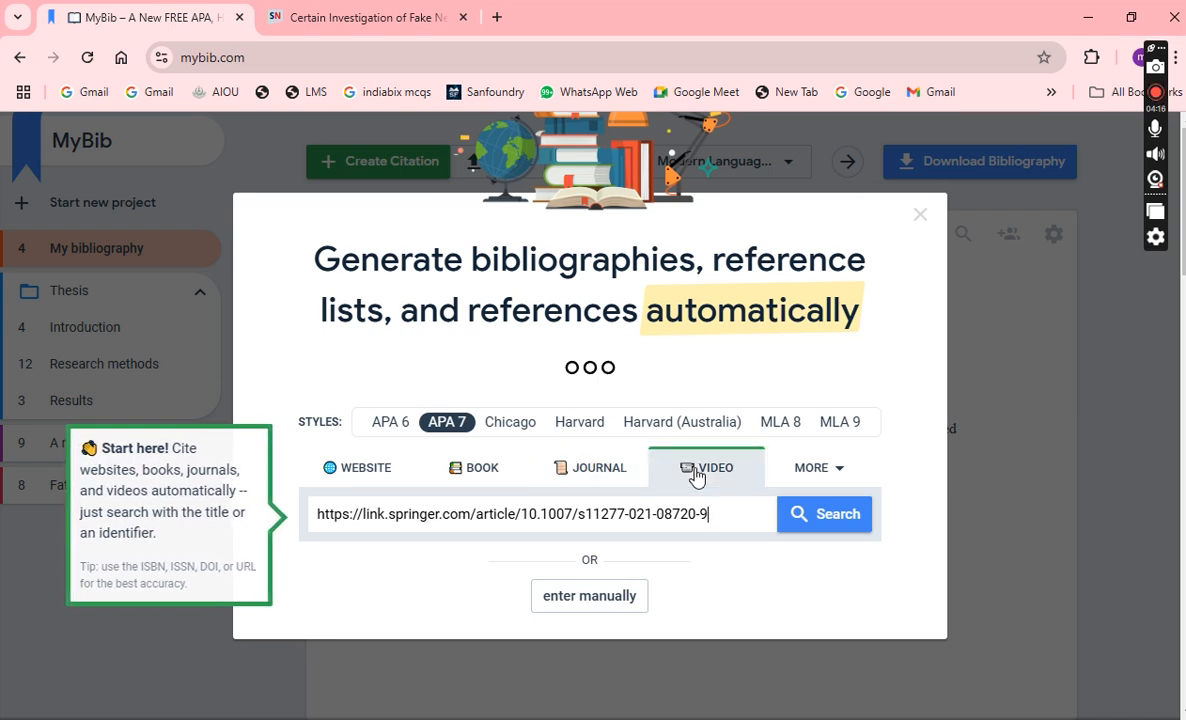
left_click(815, 468)
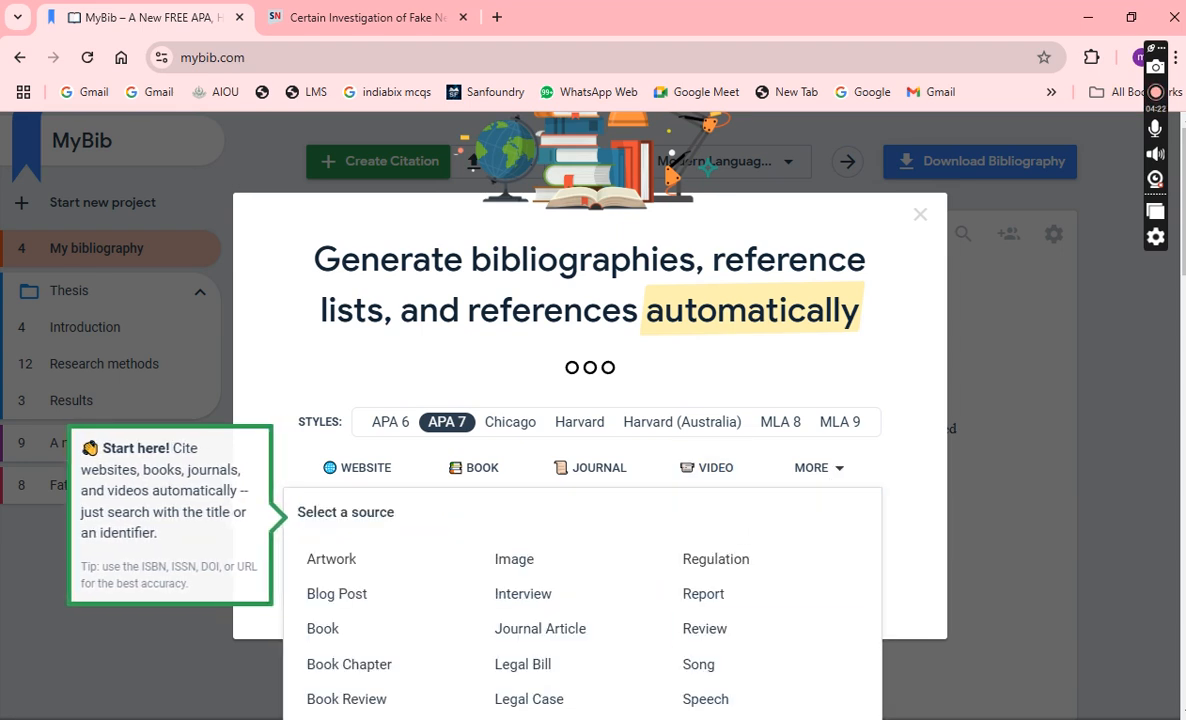
scroll(1114, 305, "down", 3)
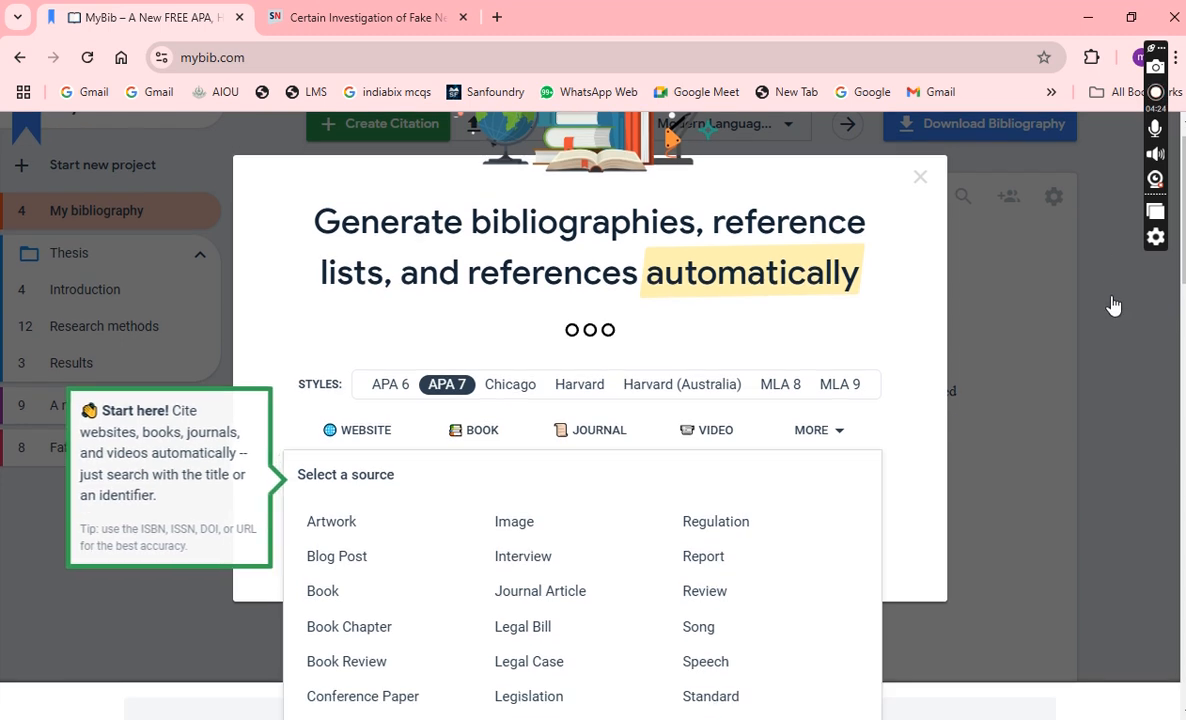
scroll(1114, 305, "down", 2)
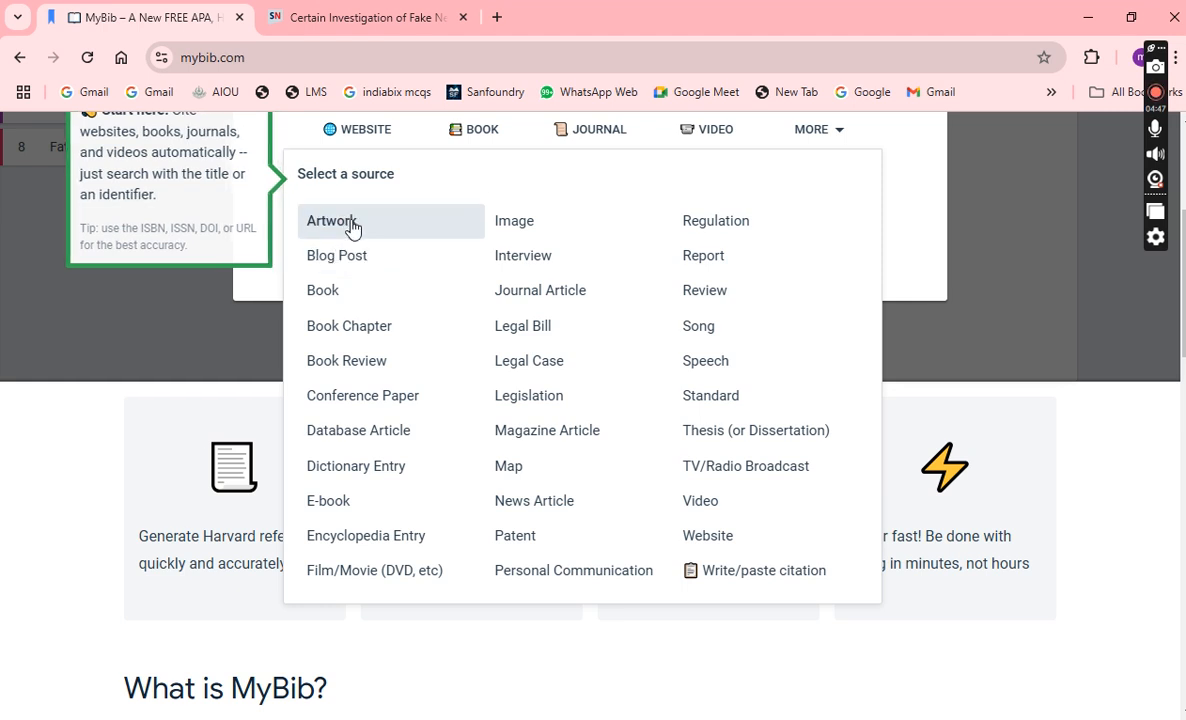
left_click(315, 509)
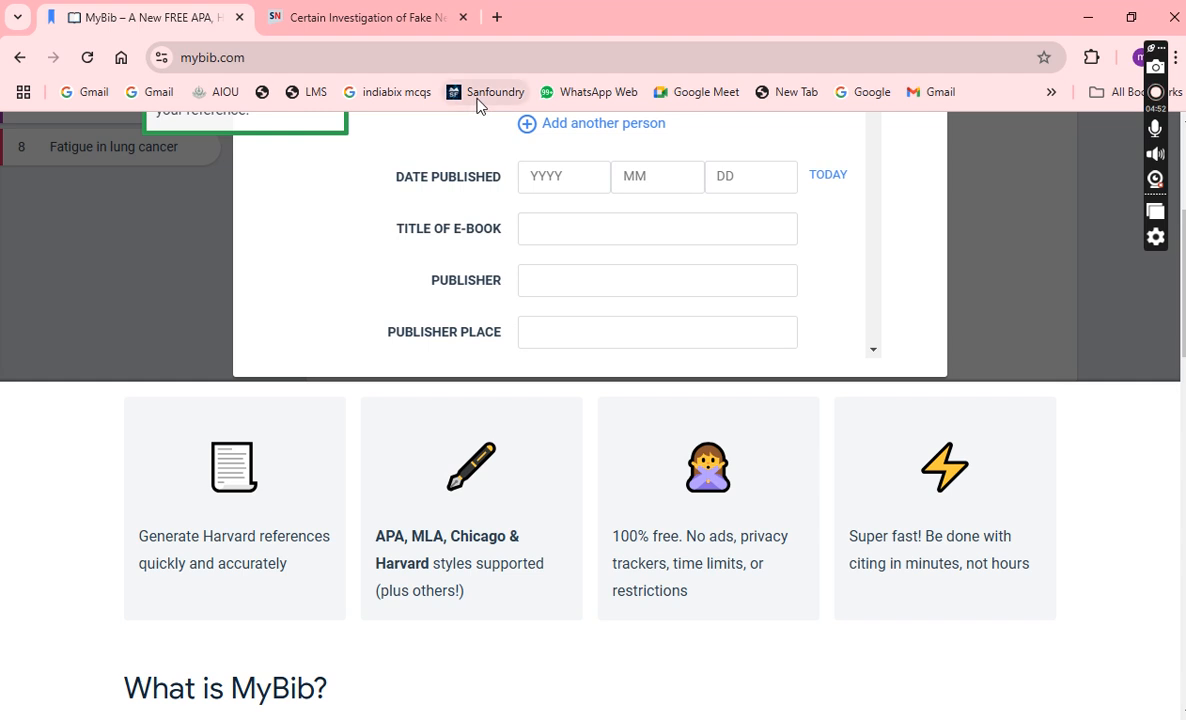
scroll(1043, 290, "up", 1)
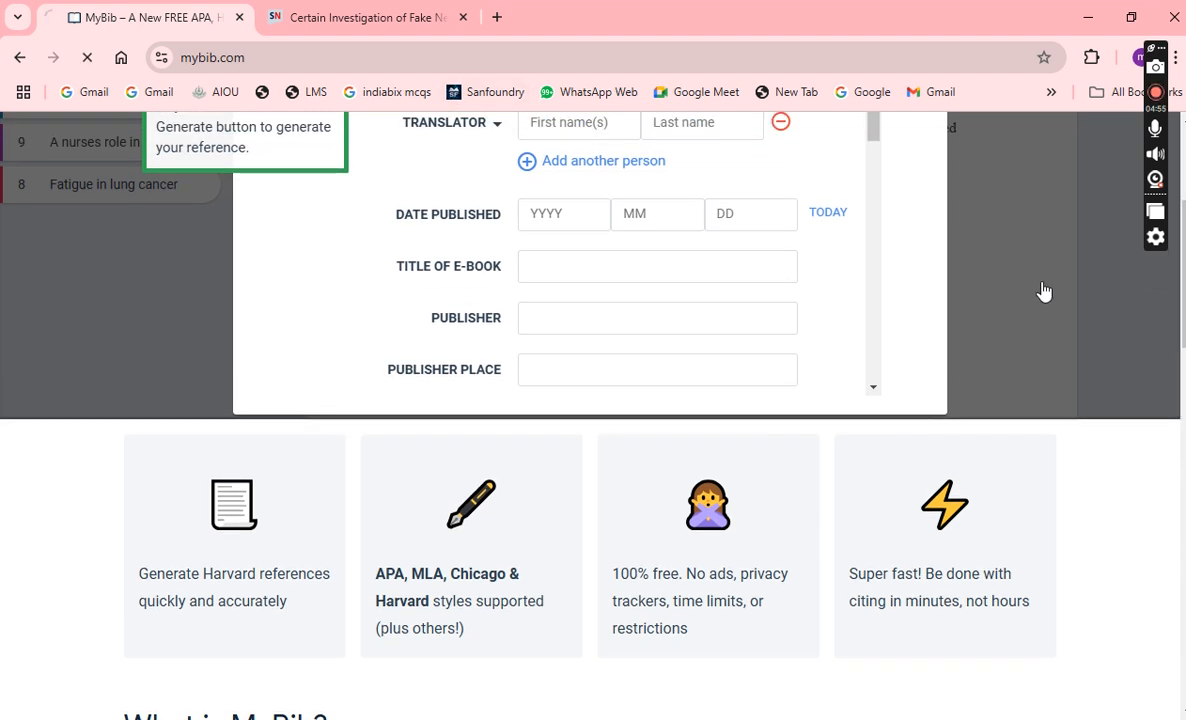
scroll(1043, 290, "up", 3)
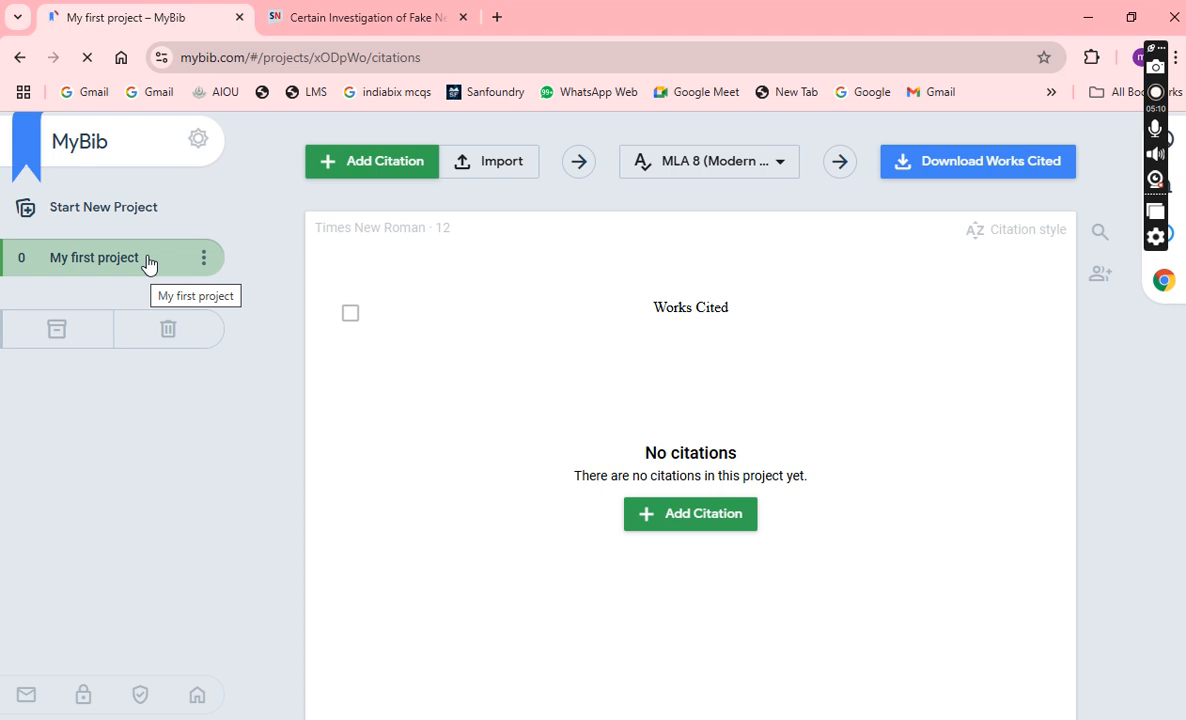
- Rename the project "My first project" to "information security"
left_click(204, 262)
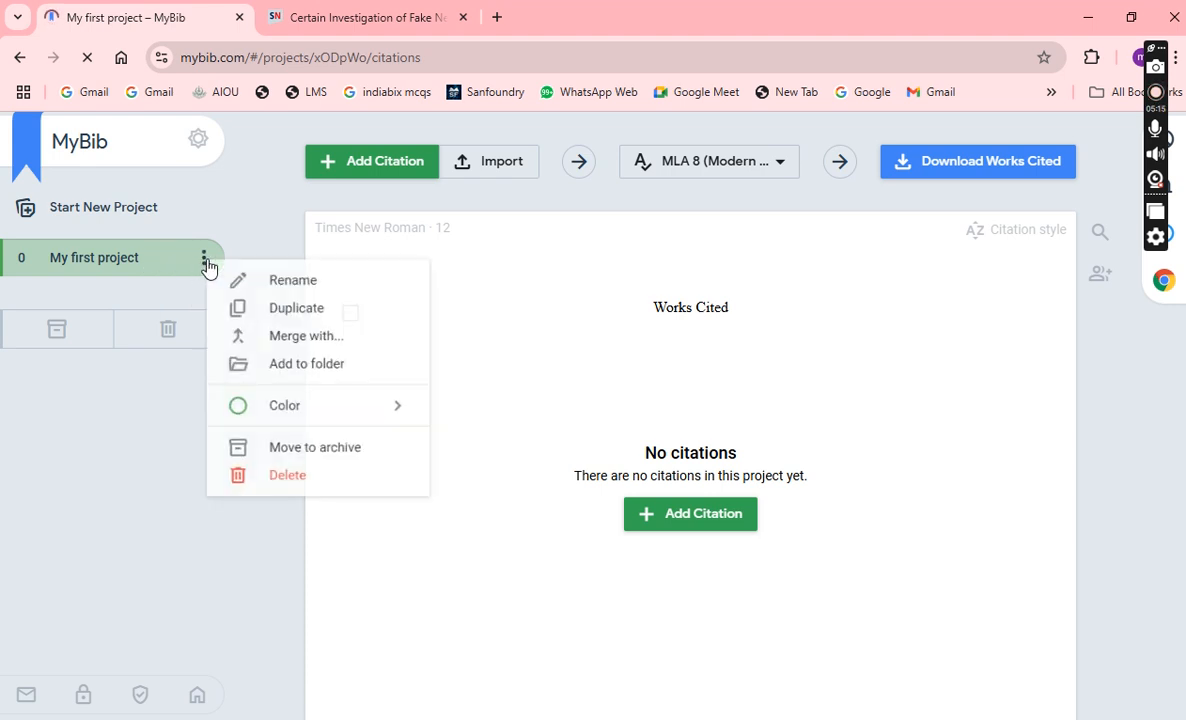
left_click(331, 294)
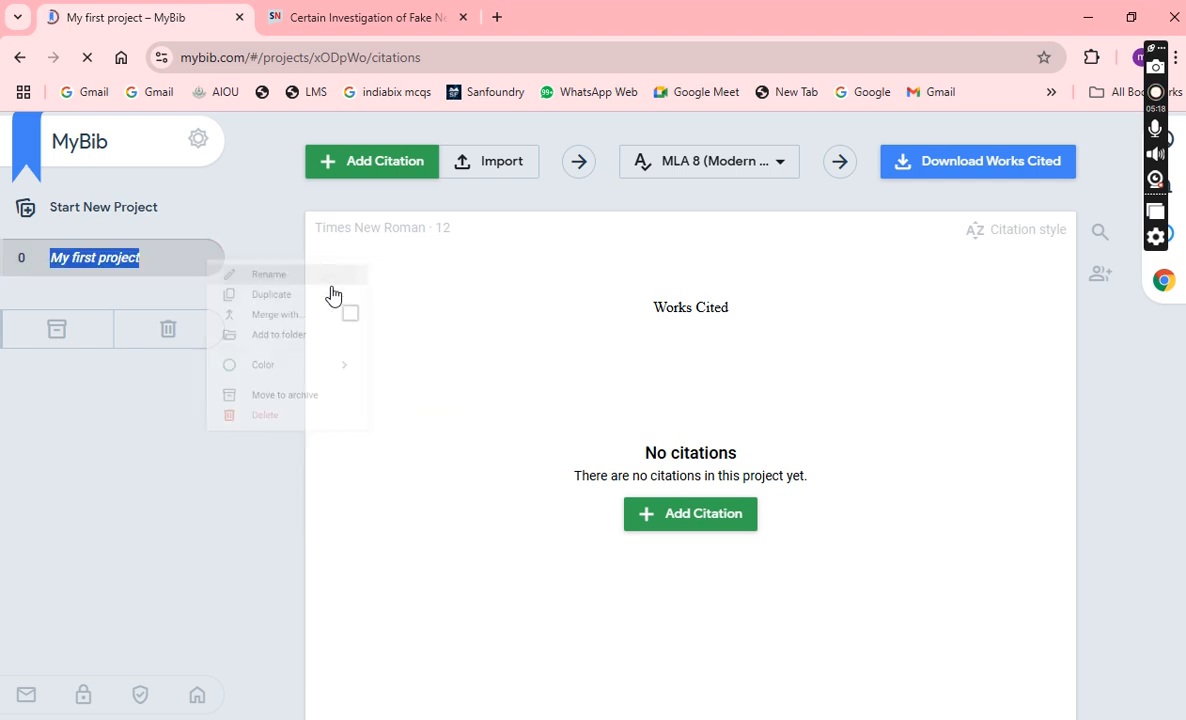
key("BackSpace")
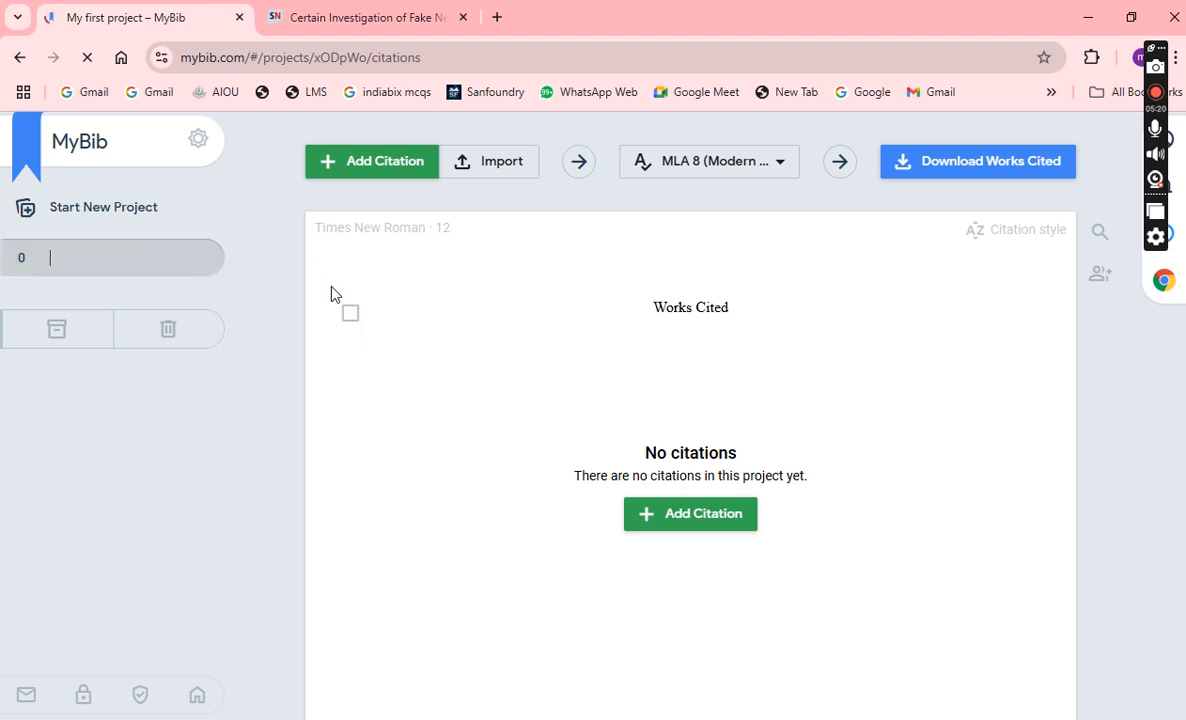
type("mamoona")
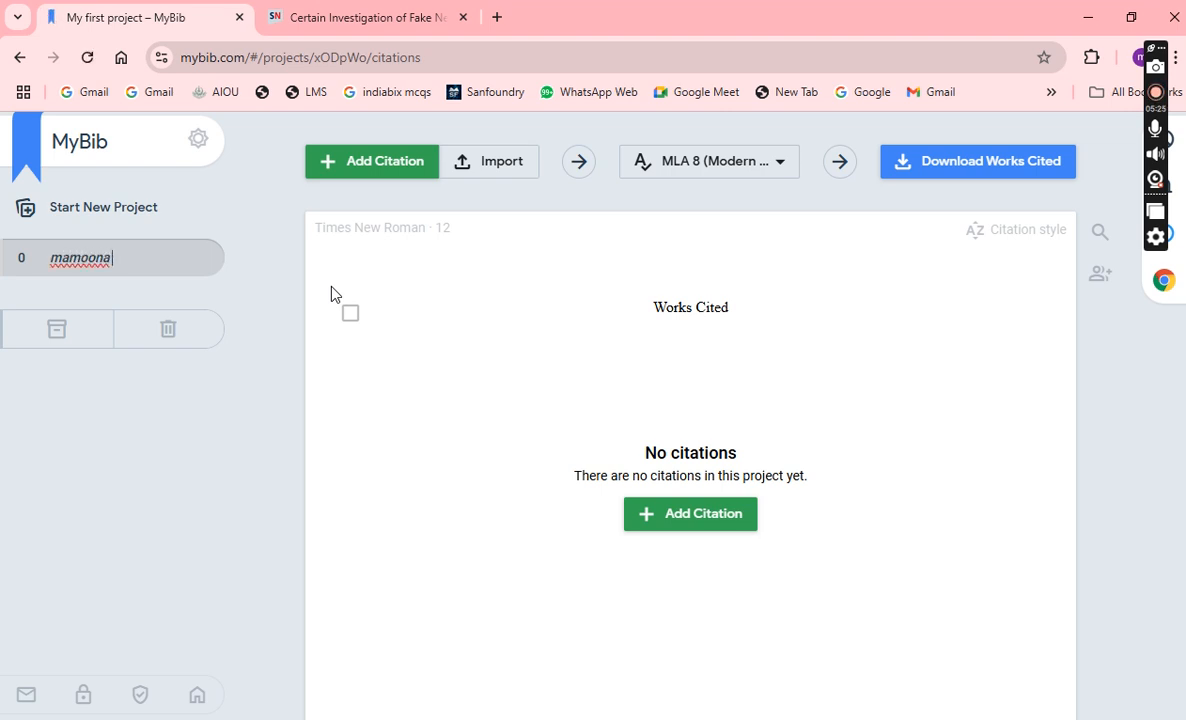
key("BackSpace")
key("BackSpace")
key("BackSpace")
key("BackSpace")
key("BackSpace")
key("BackSpace")
key("BackSpace")
type("is")
key("BackSpace")
key("BackSpace")
type("infor")
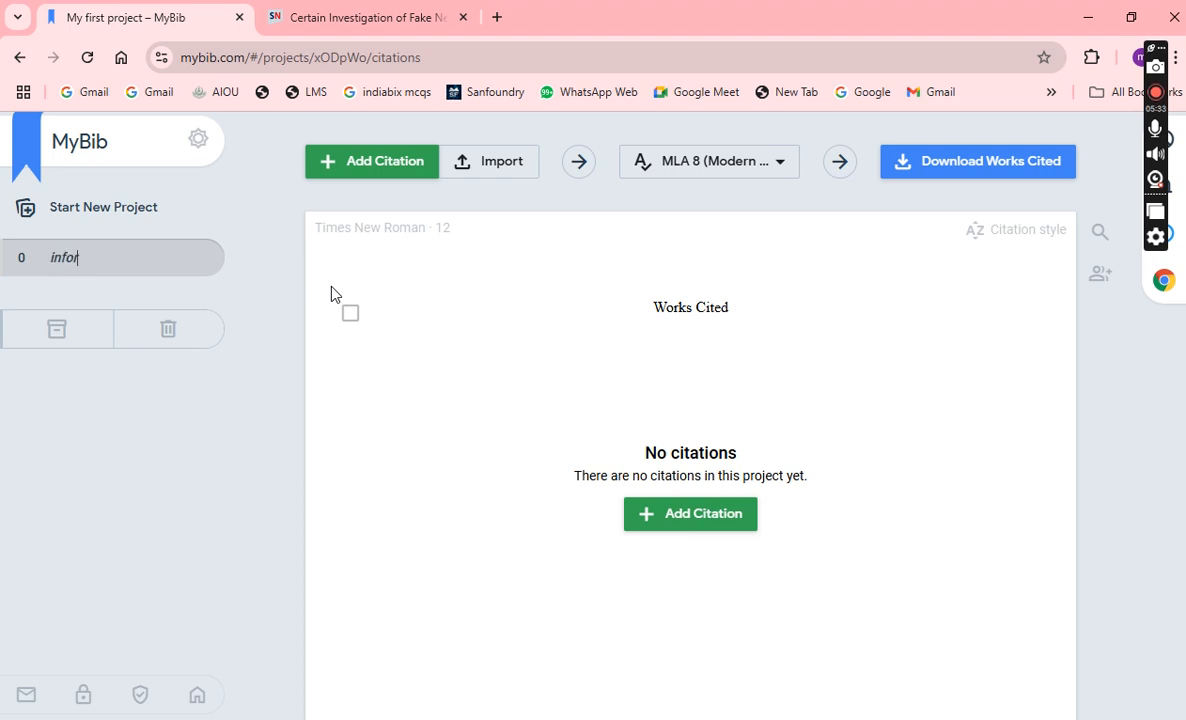
type("mation security")
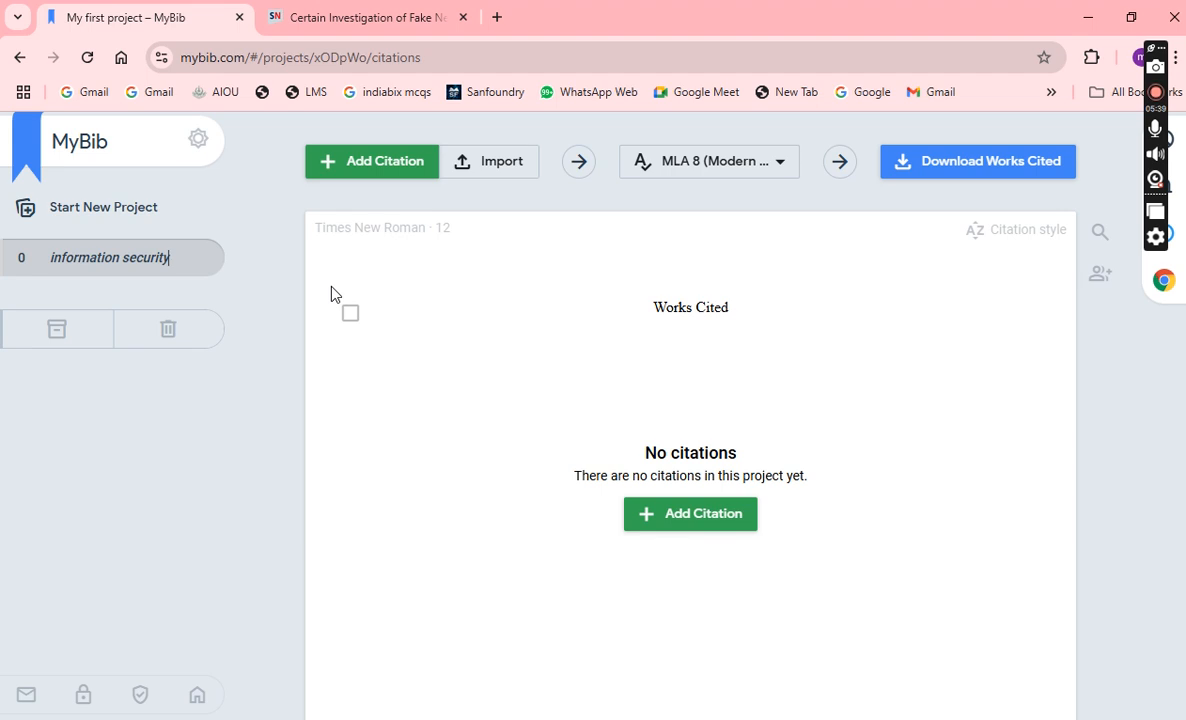
- Start two new projects, keeping the default name for both
left_click(126, 209)
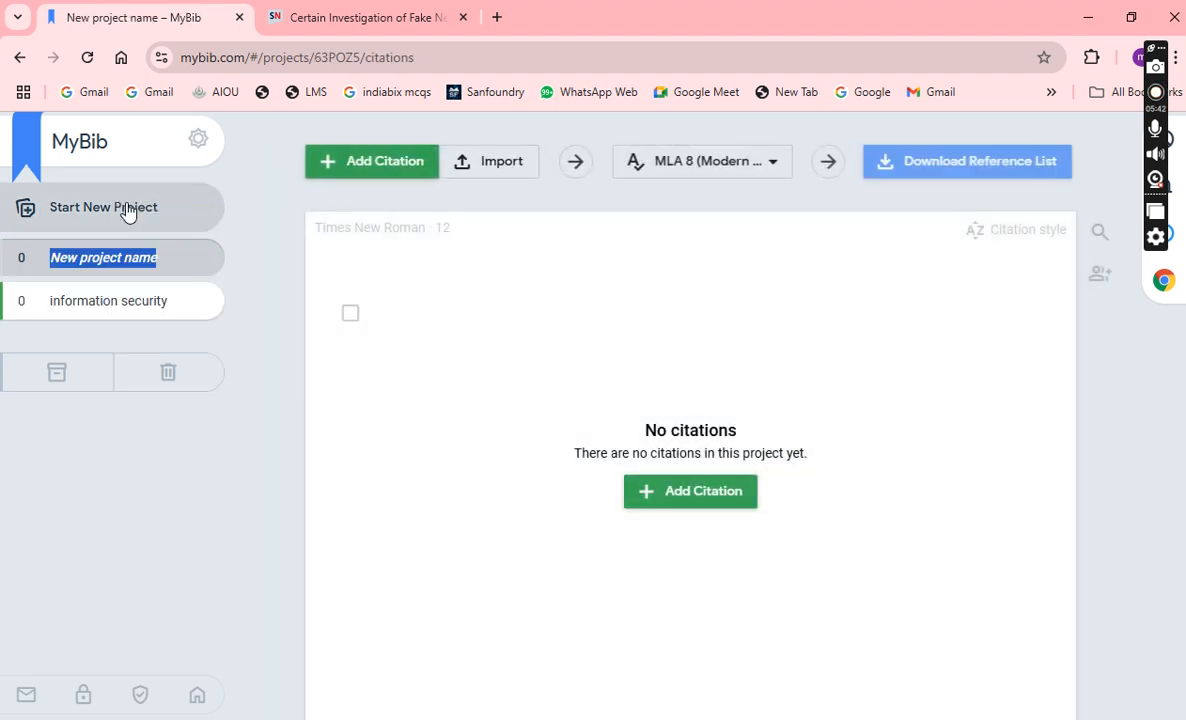
left_click(140, 225)
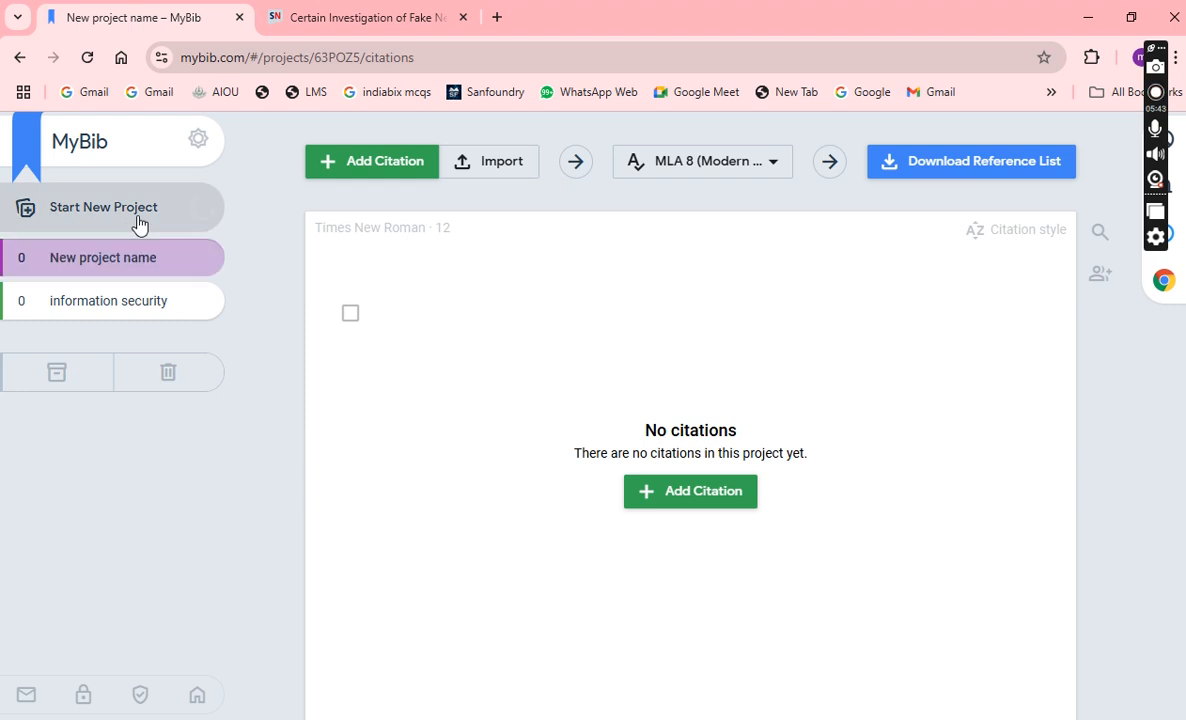
left_click(140, 222)
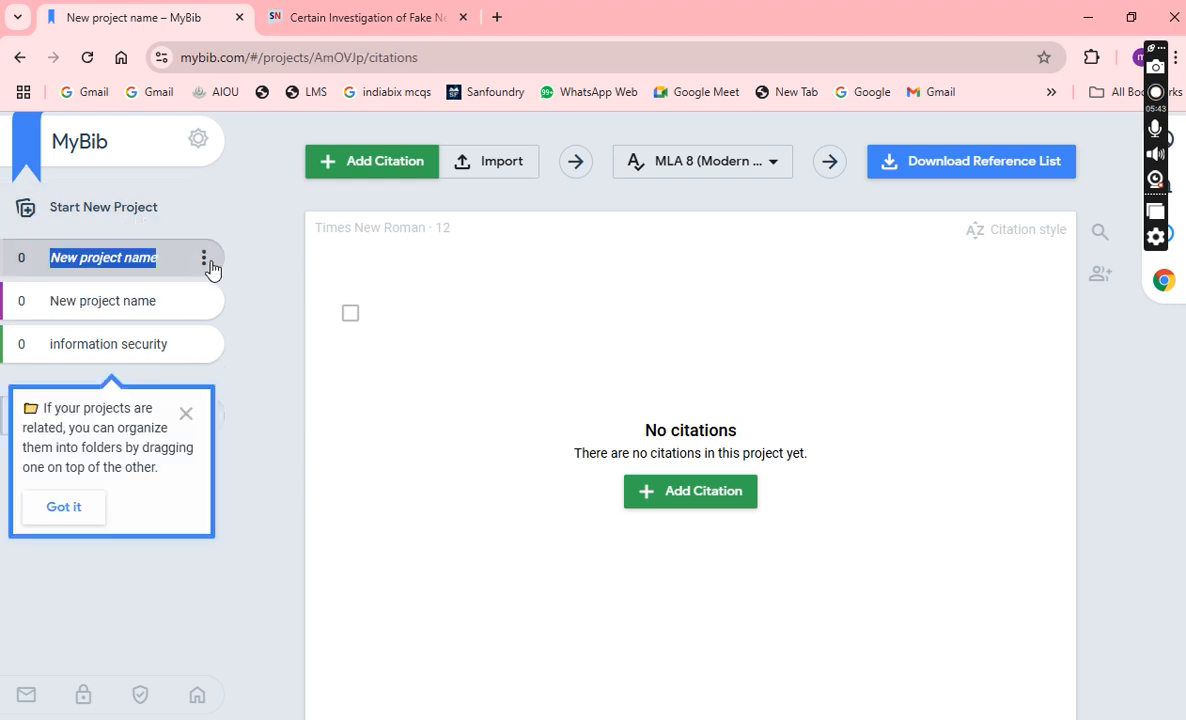
- Recolor the projects: light orange for the newest one, dark orange for the other new one and pink for information security
left_click(205, 262)
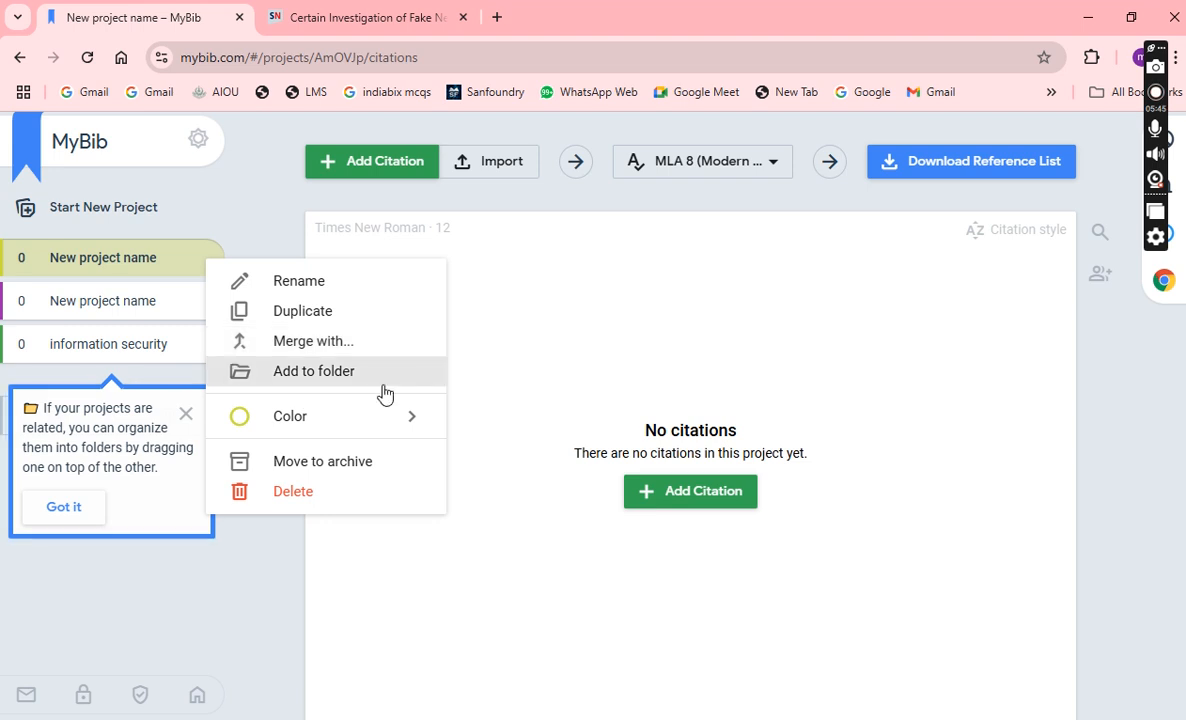
mouse_move(413, 418)
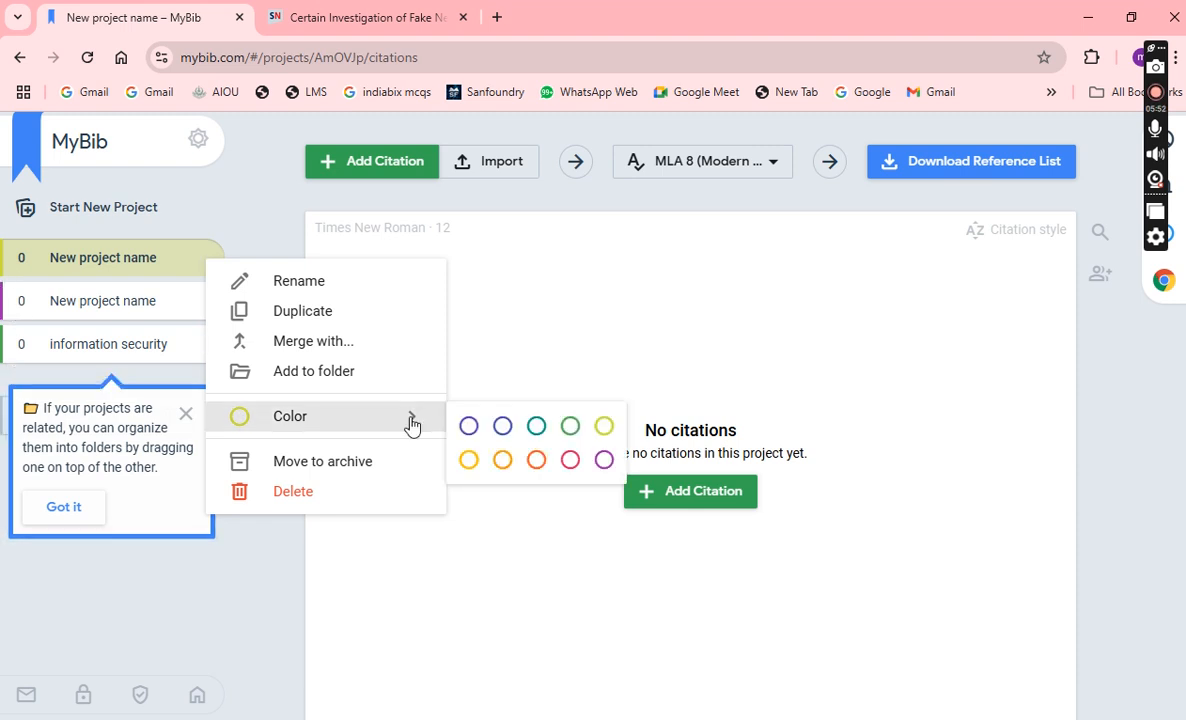
left_click(503, 460)
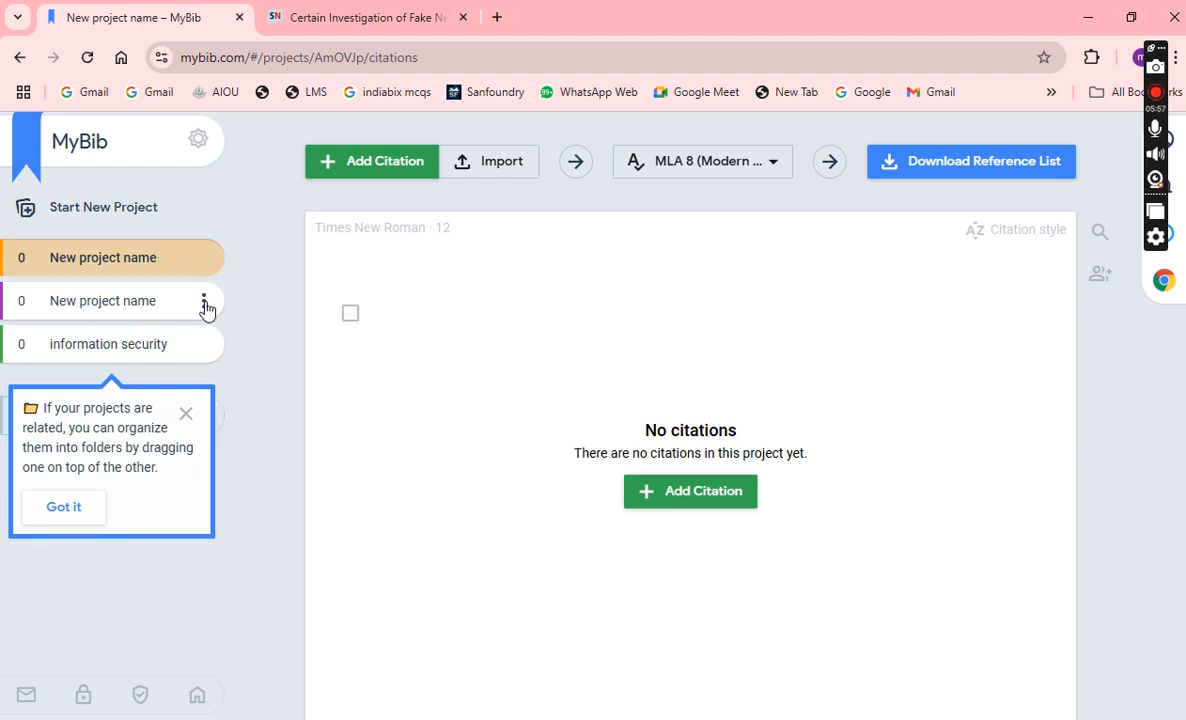
left_click(204, 303)
mouse_move(372, 459)
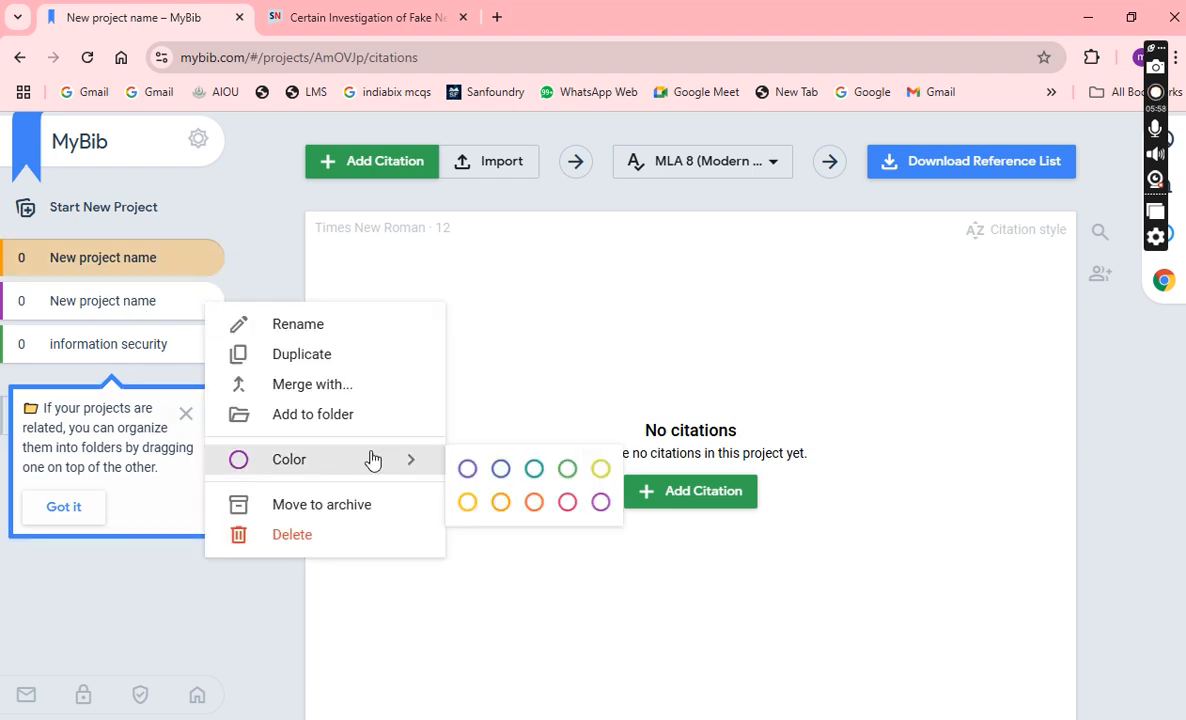
left_click(533, 503)
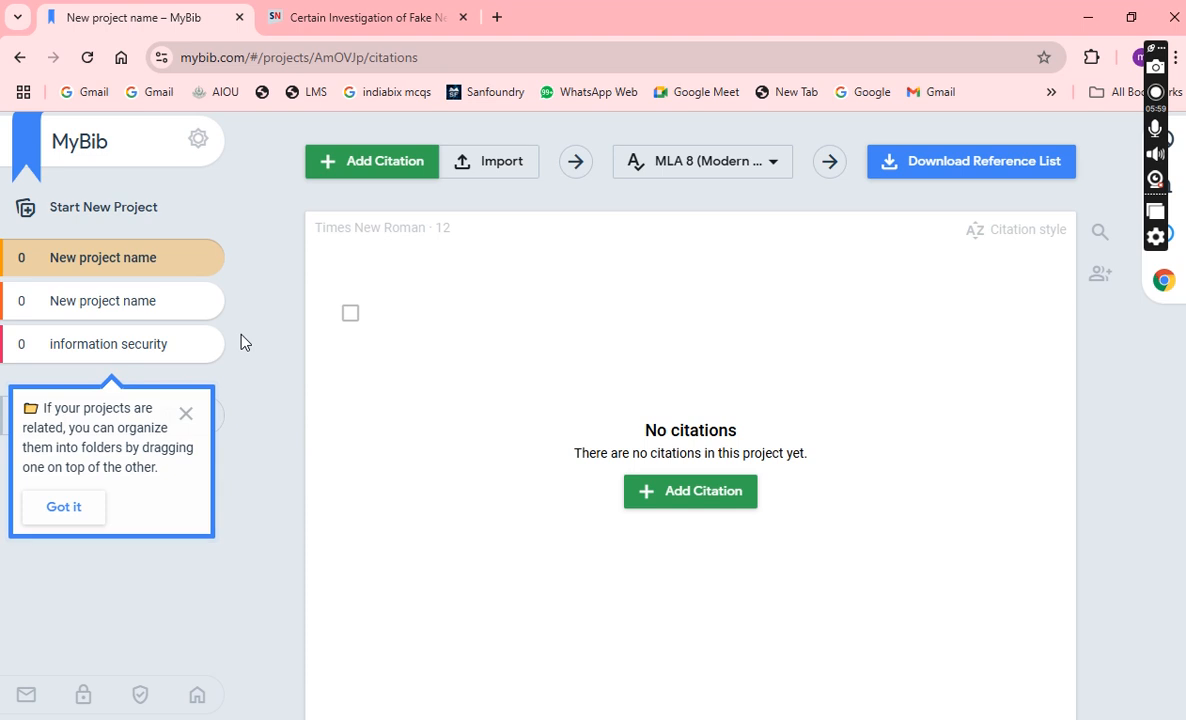
- View the new citation form and the list of citation styles for the newest project, closing both without changes
left_click(389, 177)
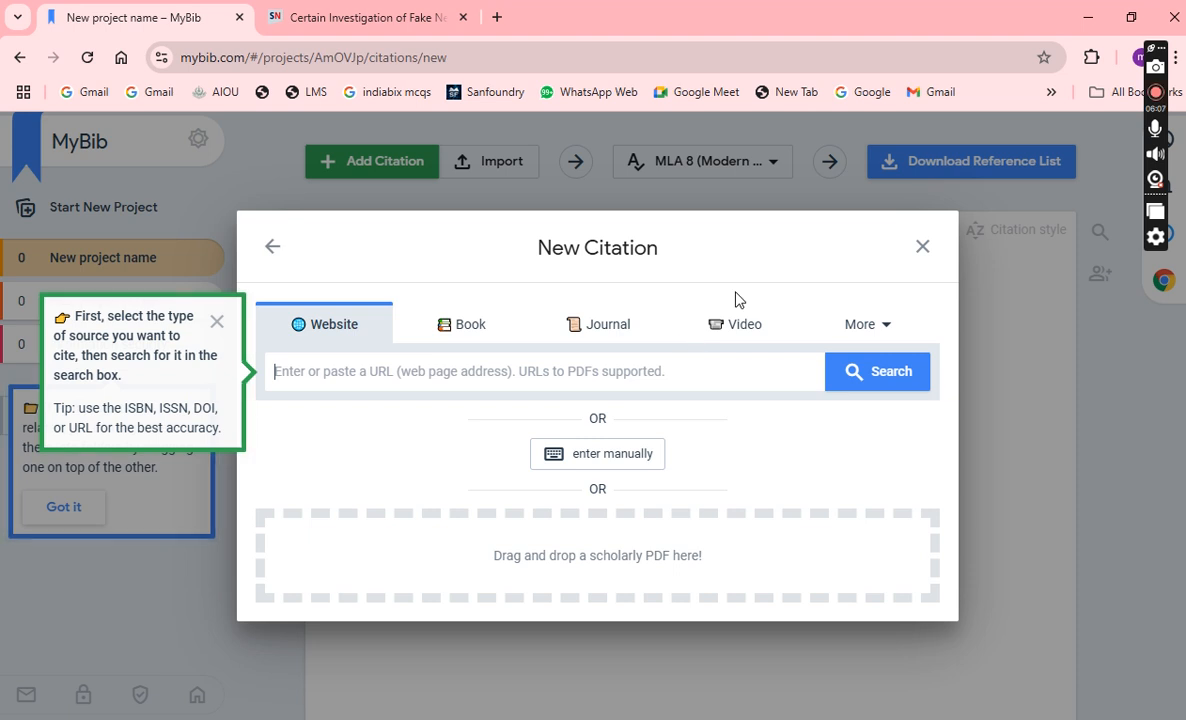
left_click(922, 248)
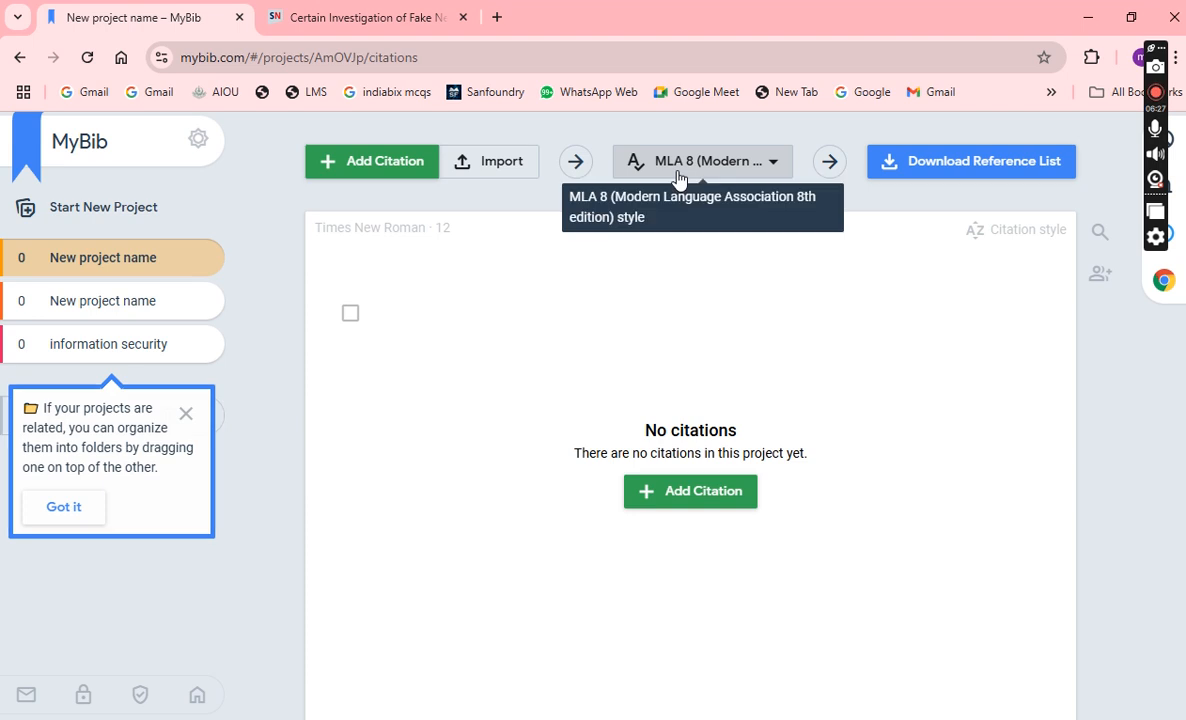
left_click(775, 168)
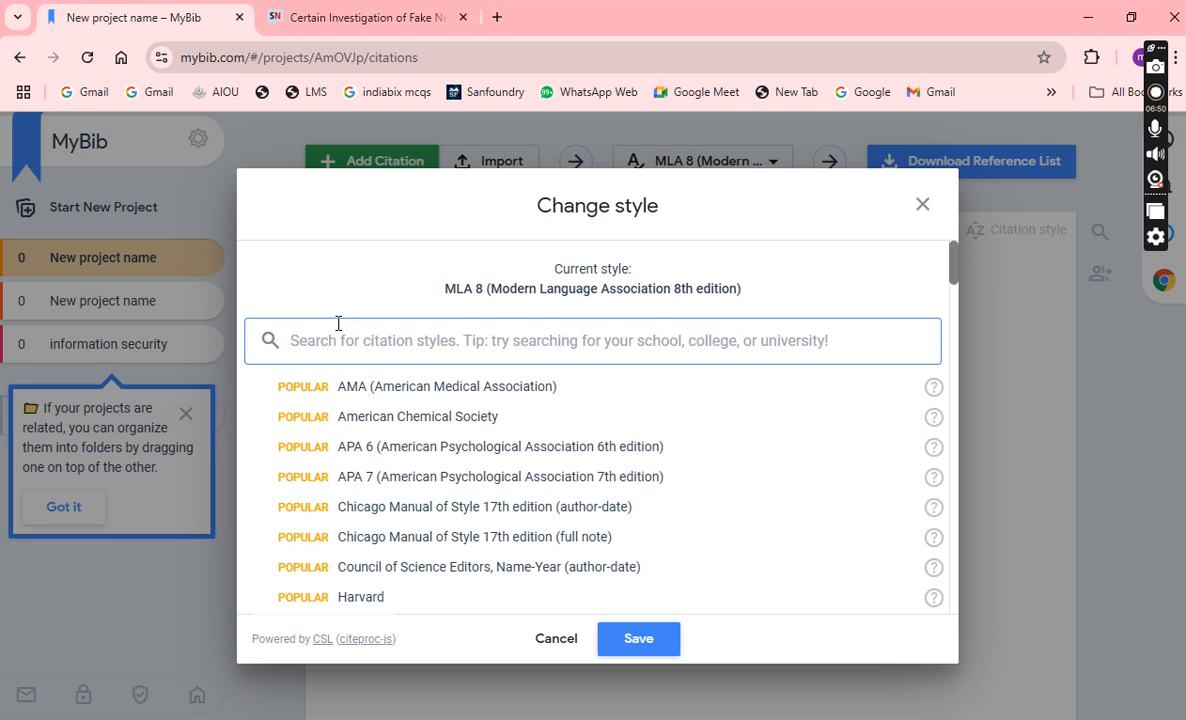
left_click(923, 206)
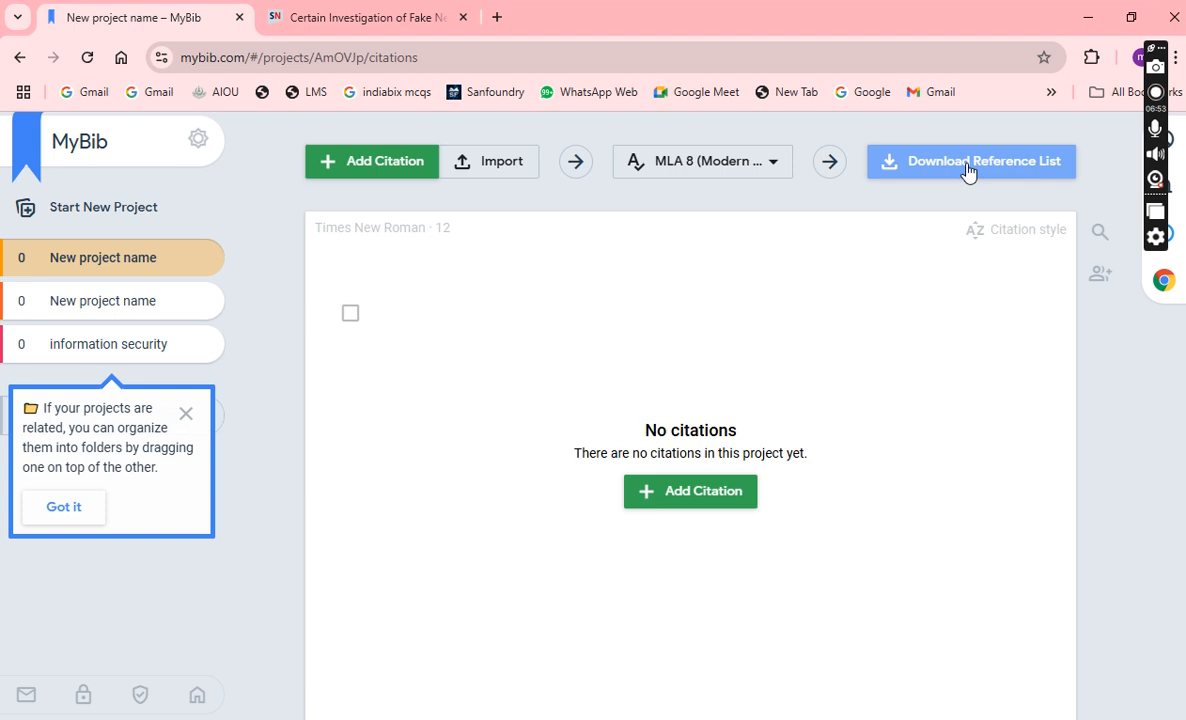
- Try to download the reference list of the newest project
left_click(967, 172)
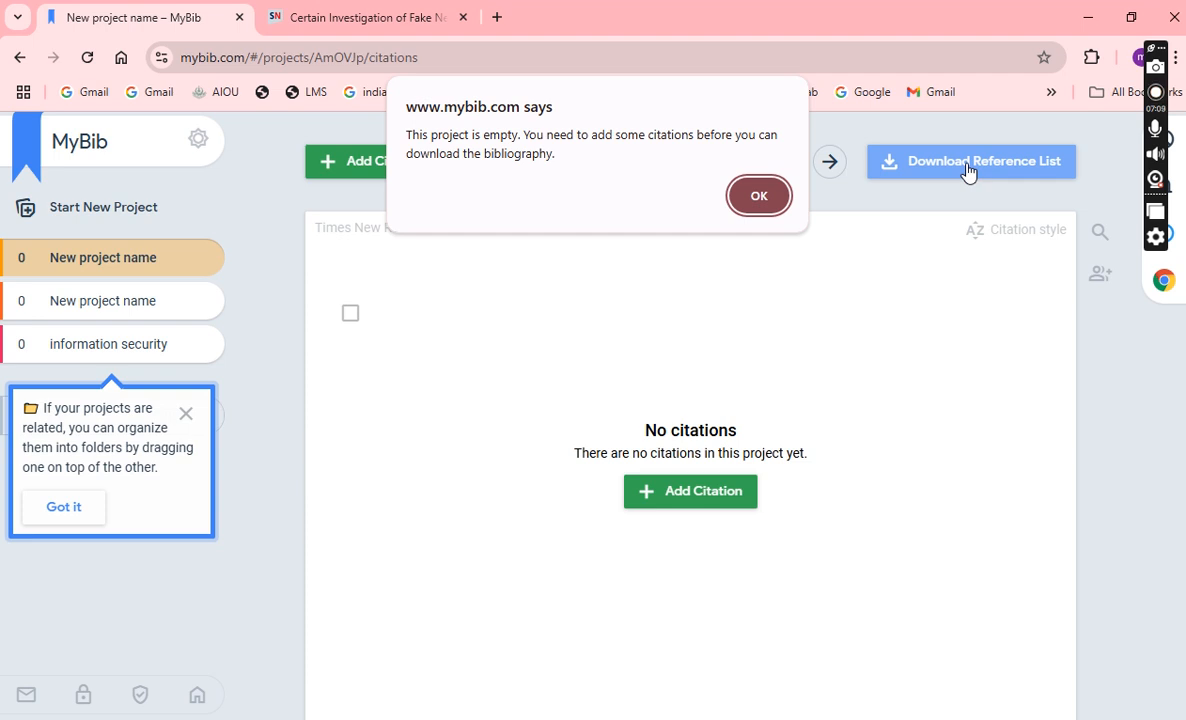
left_click(754, 201)
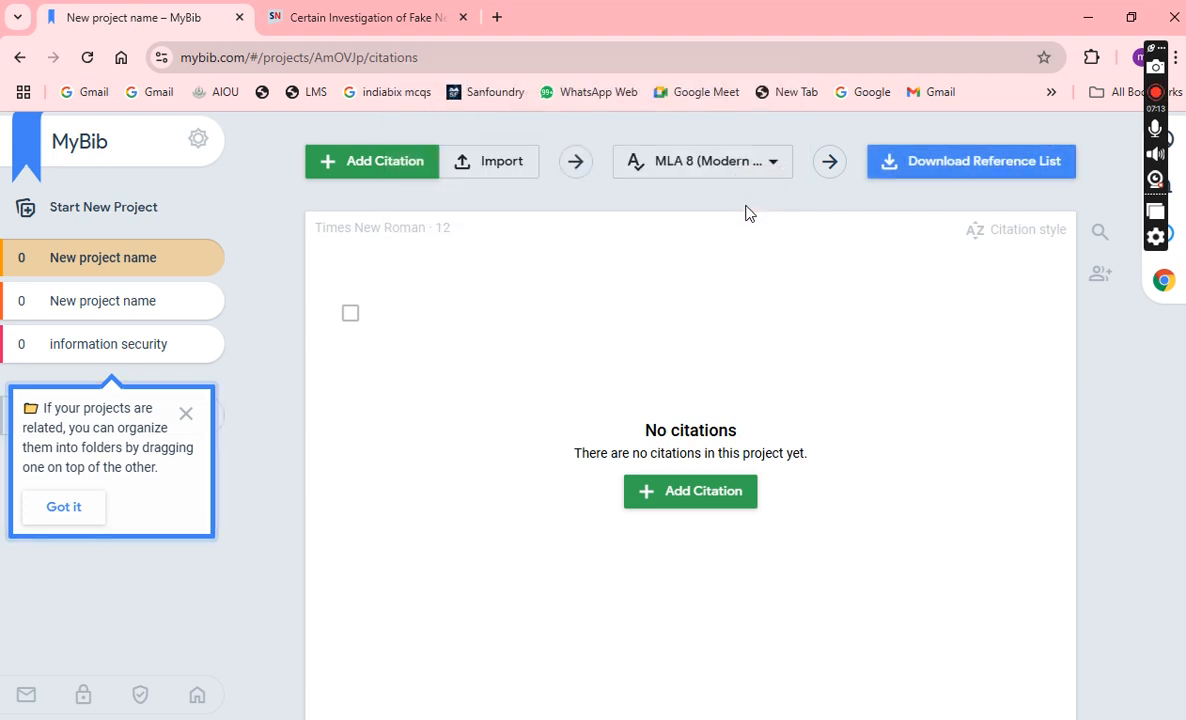